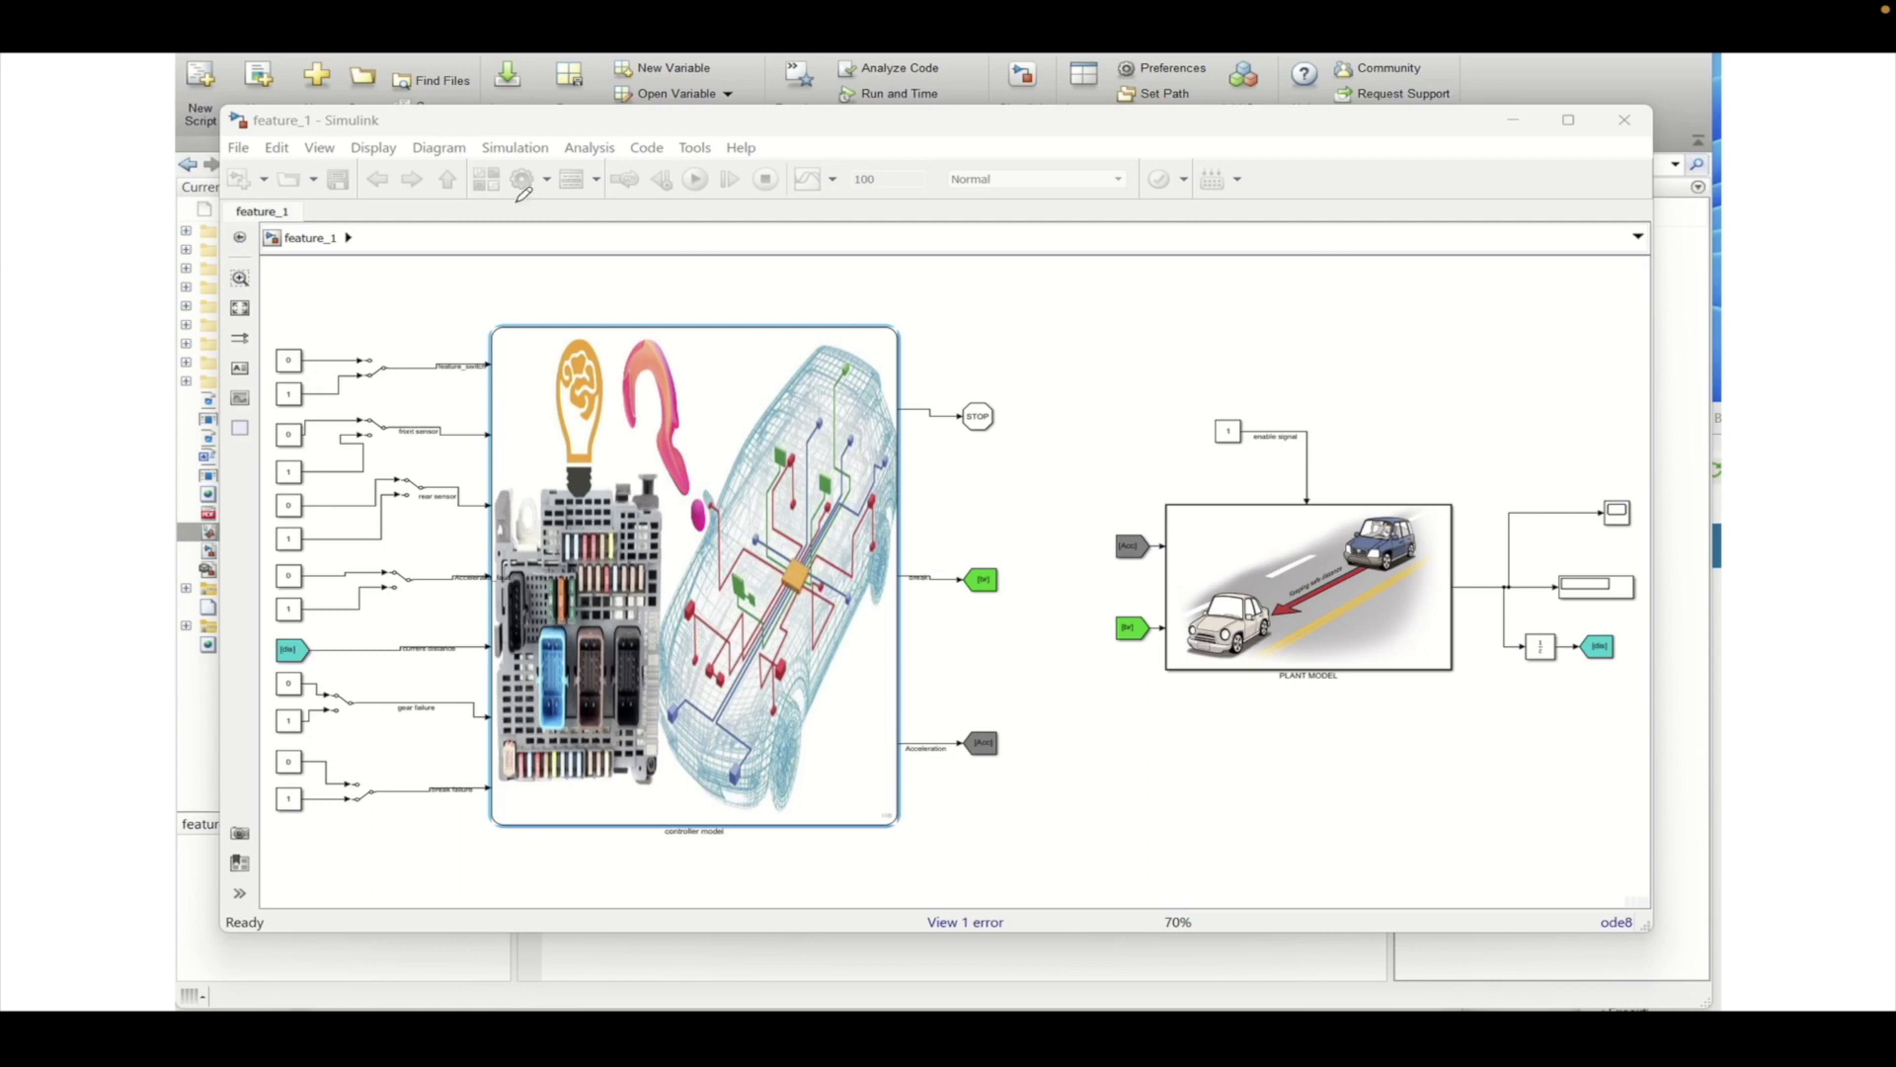
drag(693, 170, 707, 146)
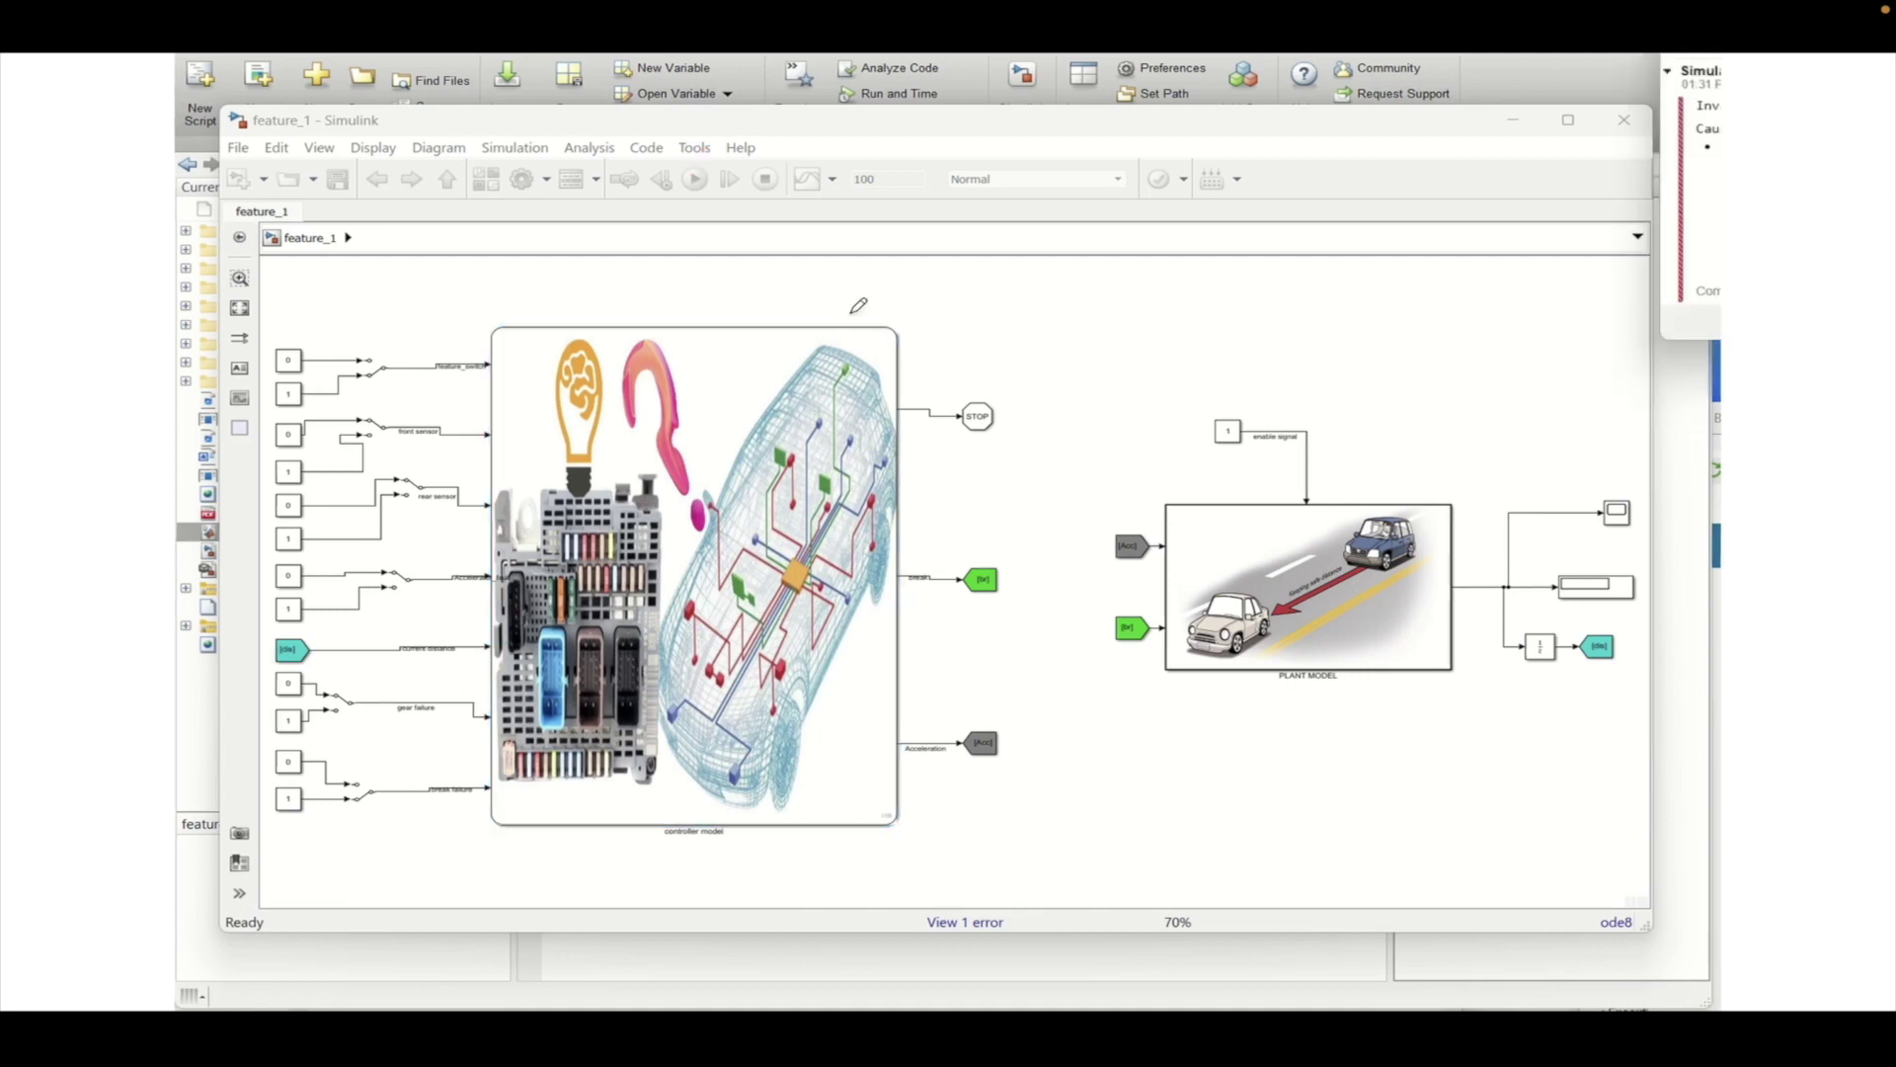
drag(1553, 134, 1104, 278)
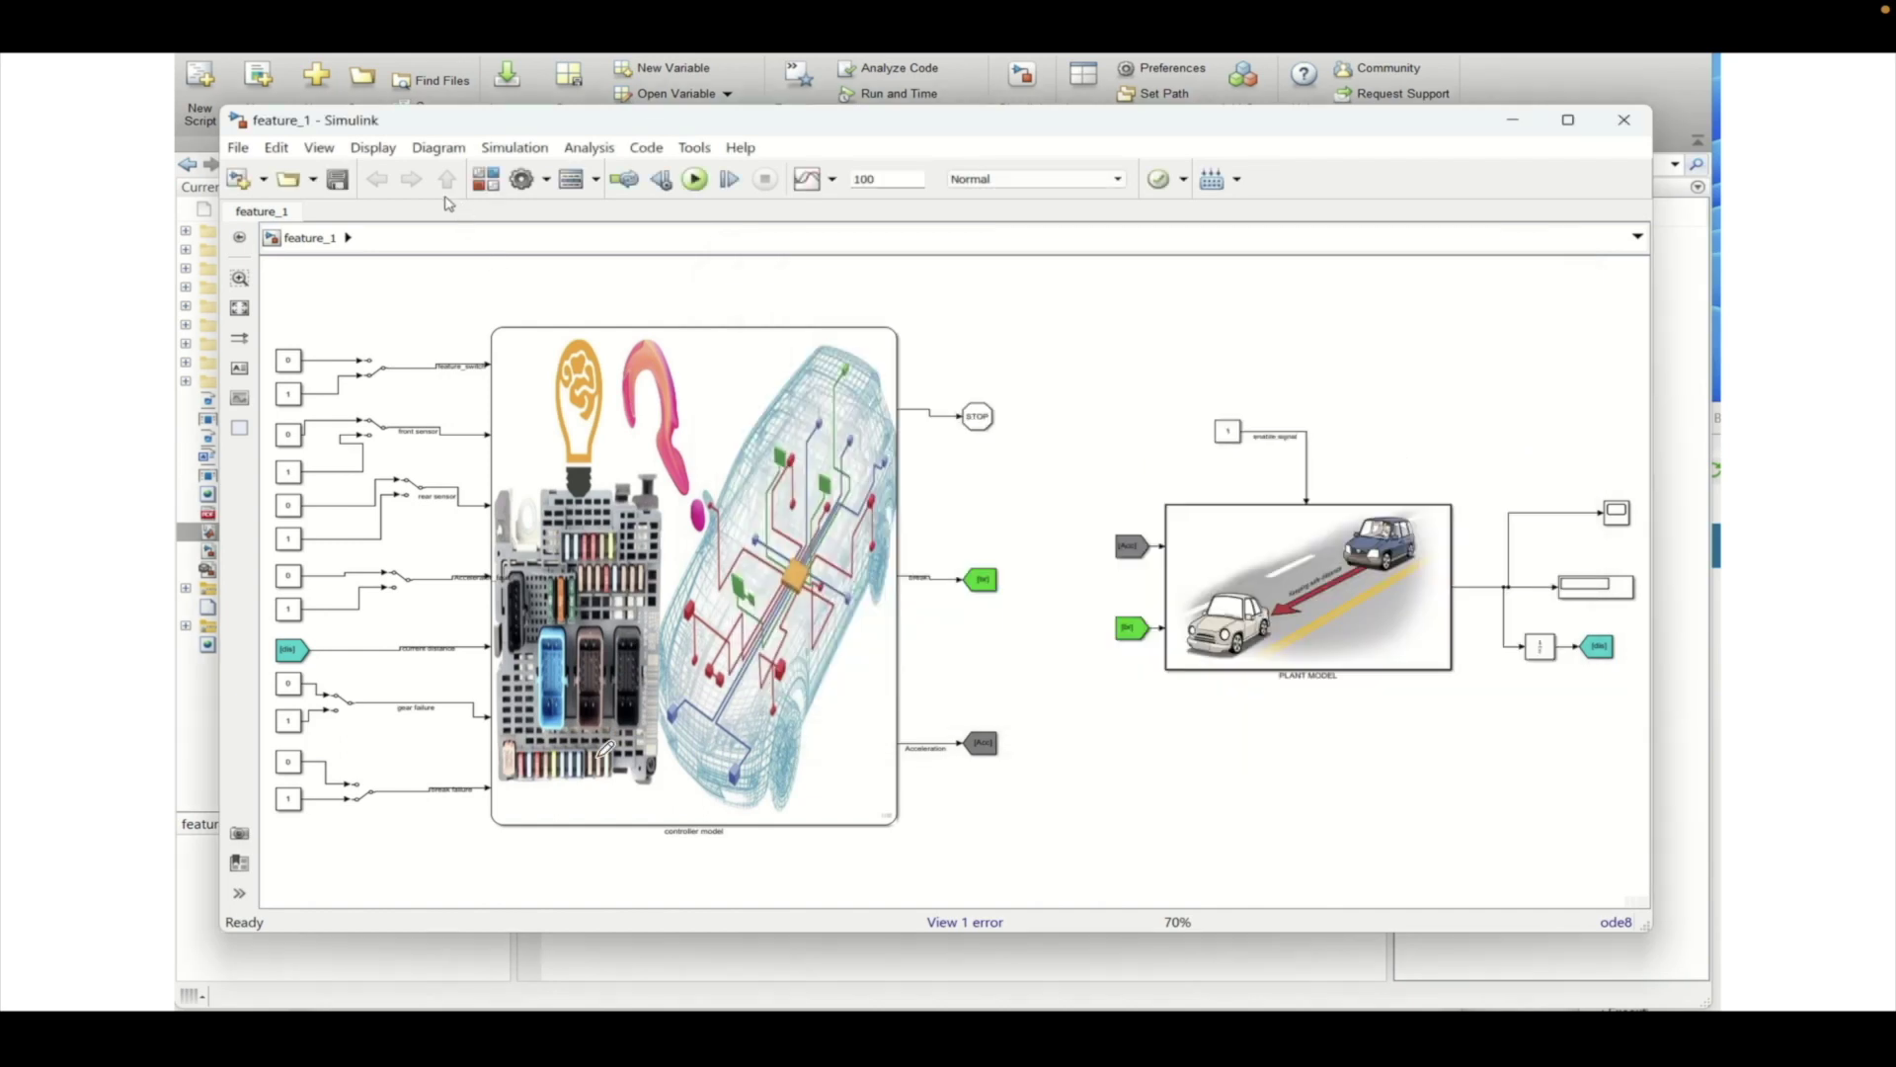
Open the model properties of feature_1 and display its InitFcn model callback.
click(242, 153)
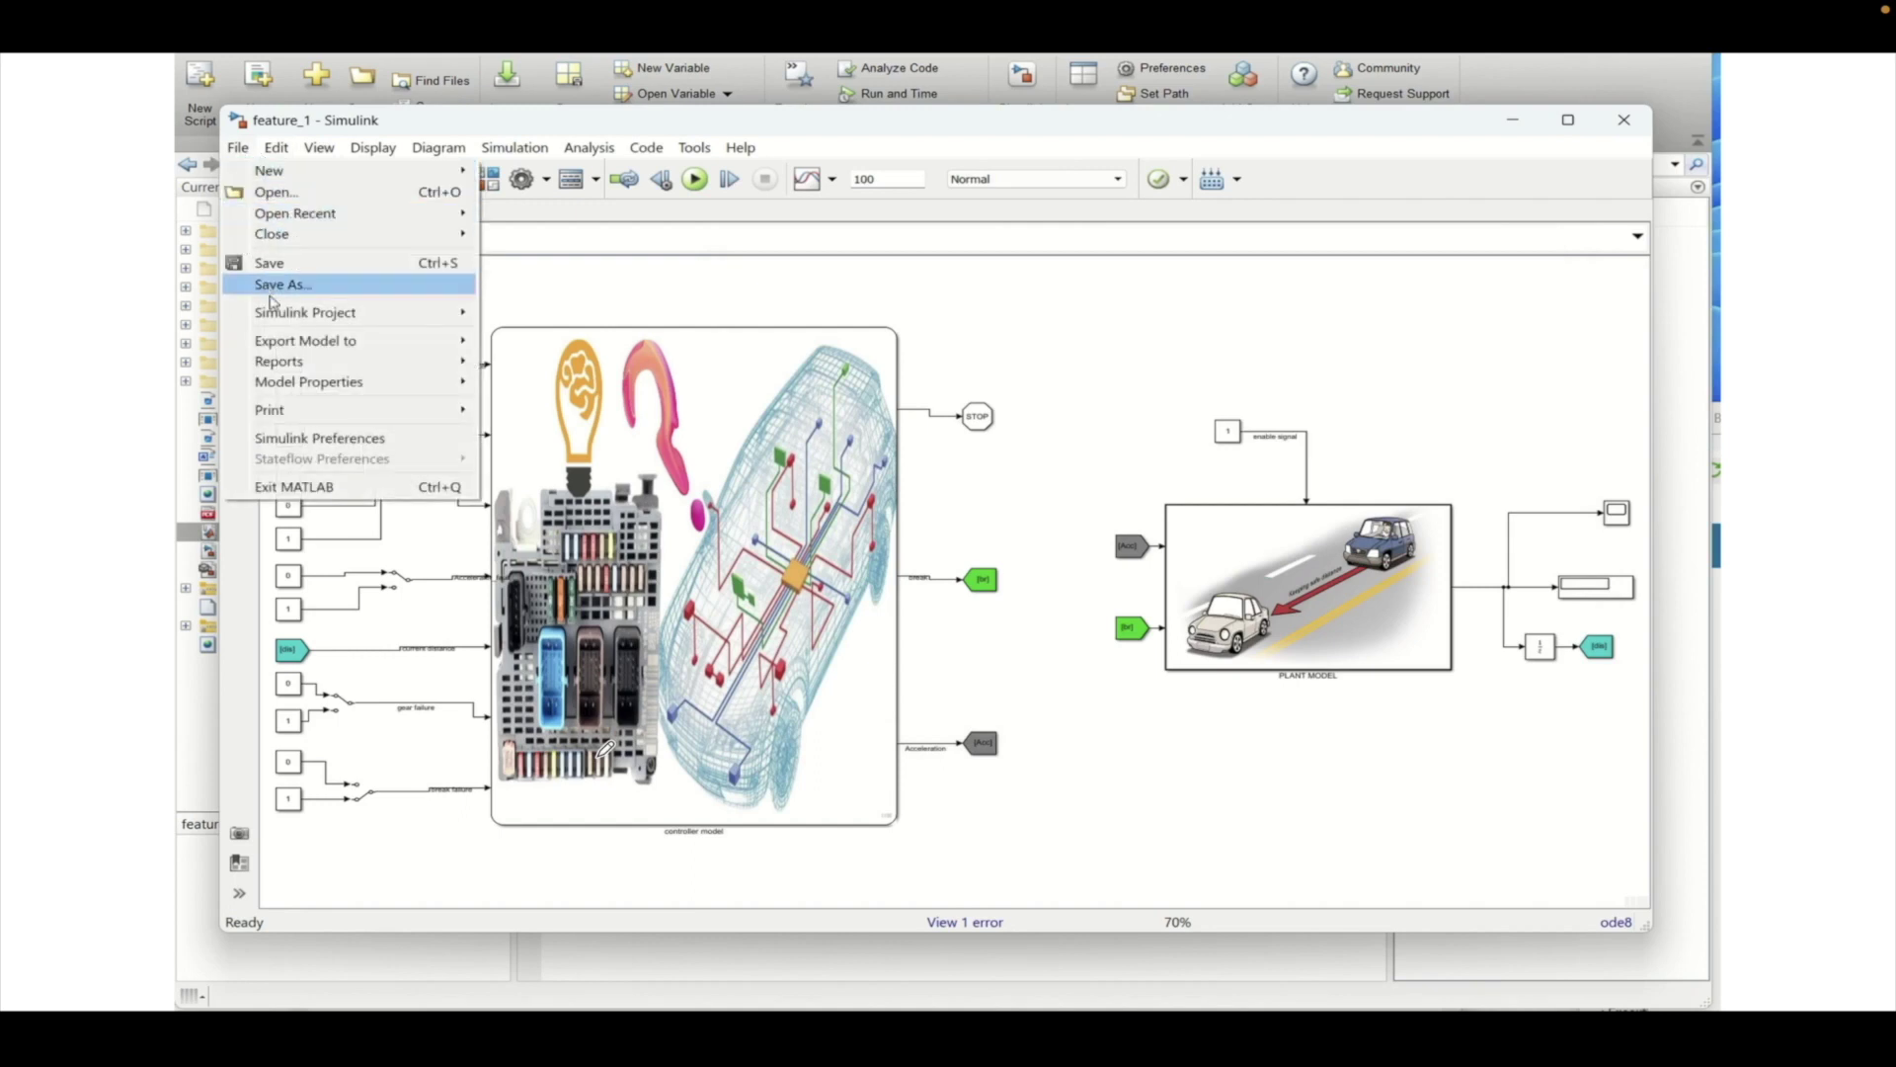
mouse_move(319, 350)
mouse_move(338, 386)
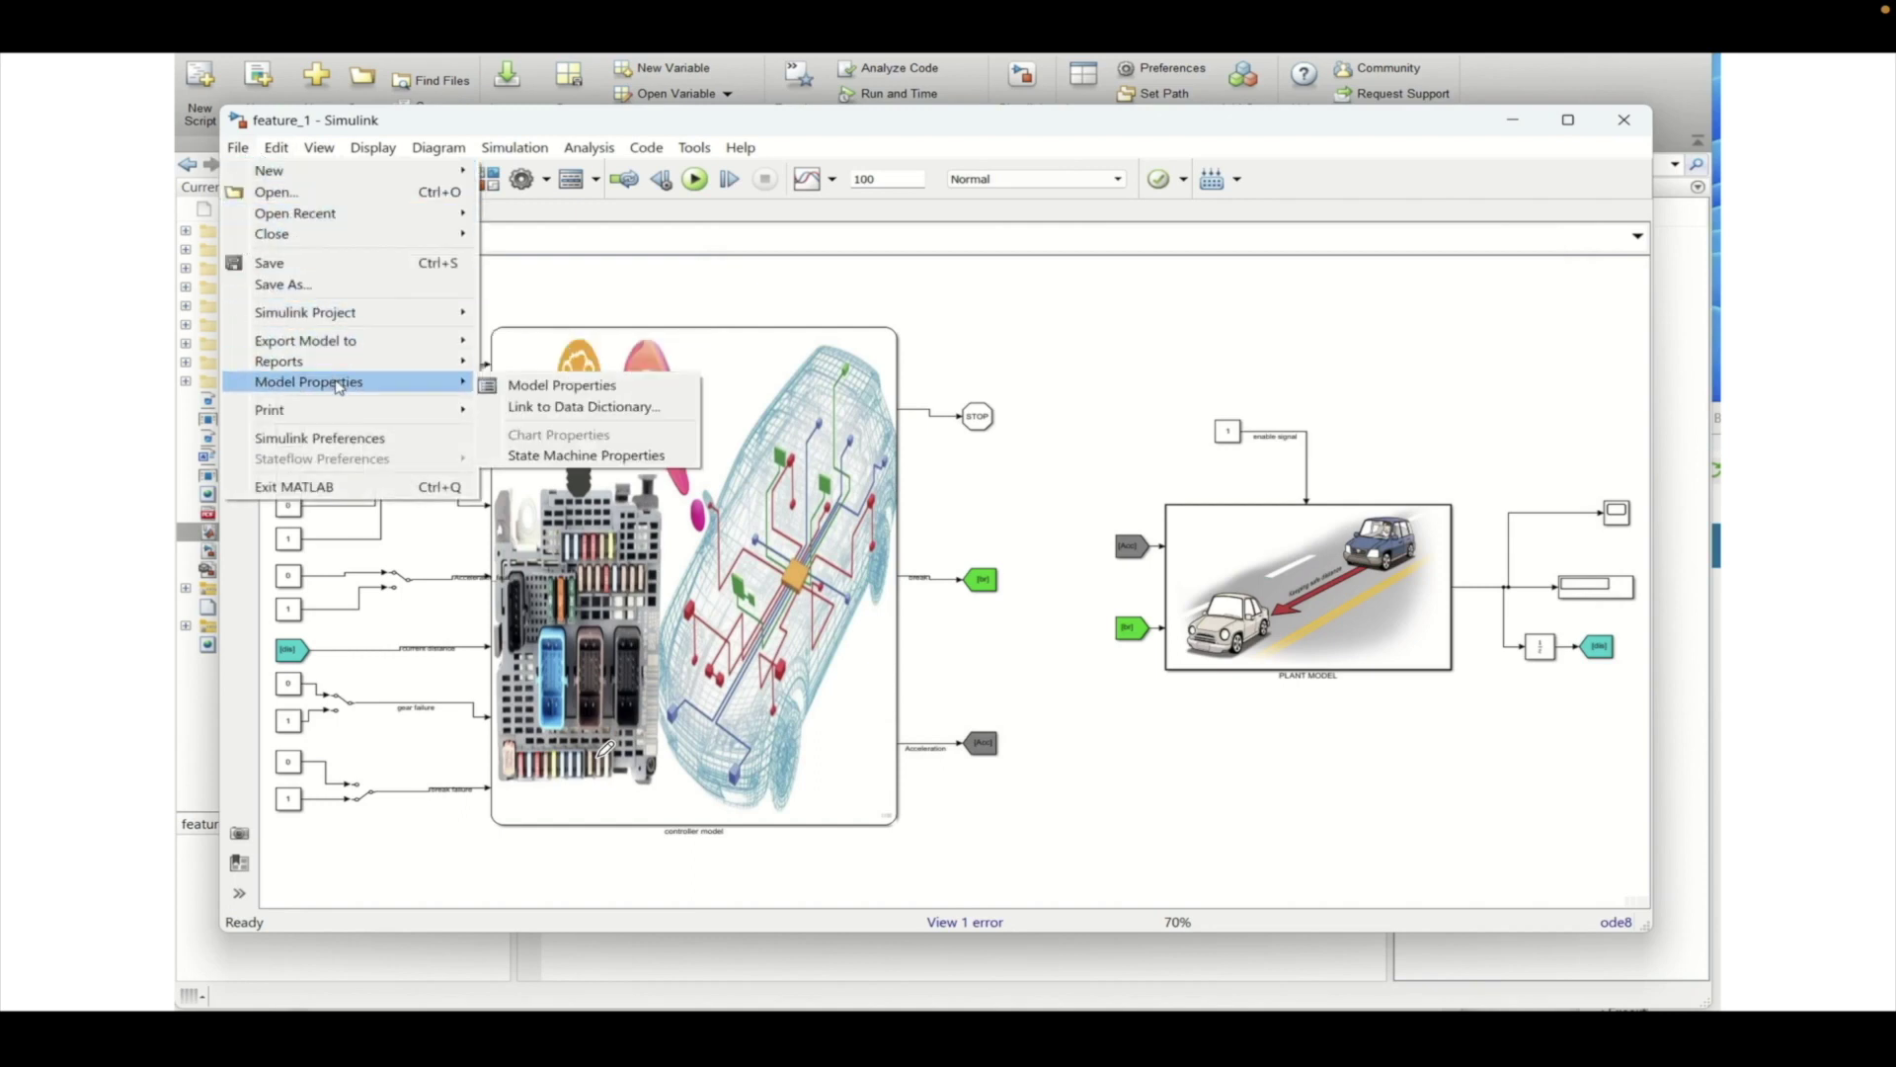
click(511, 386)
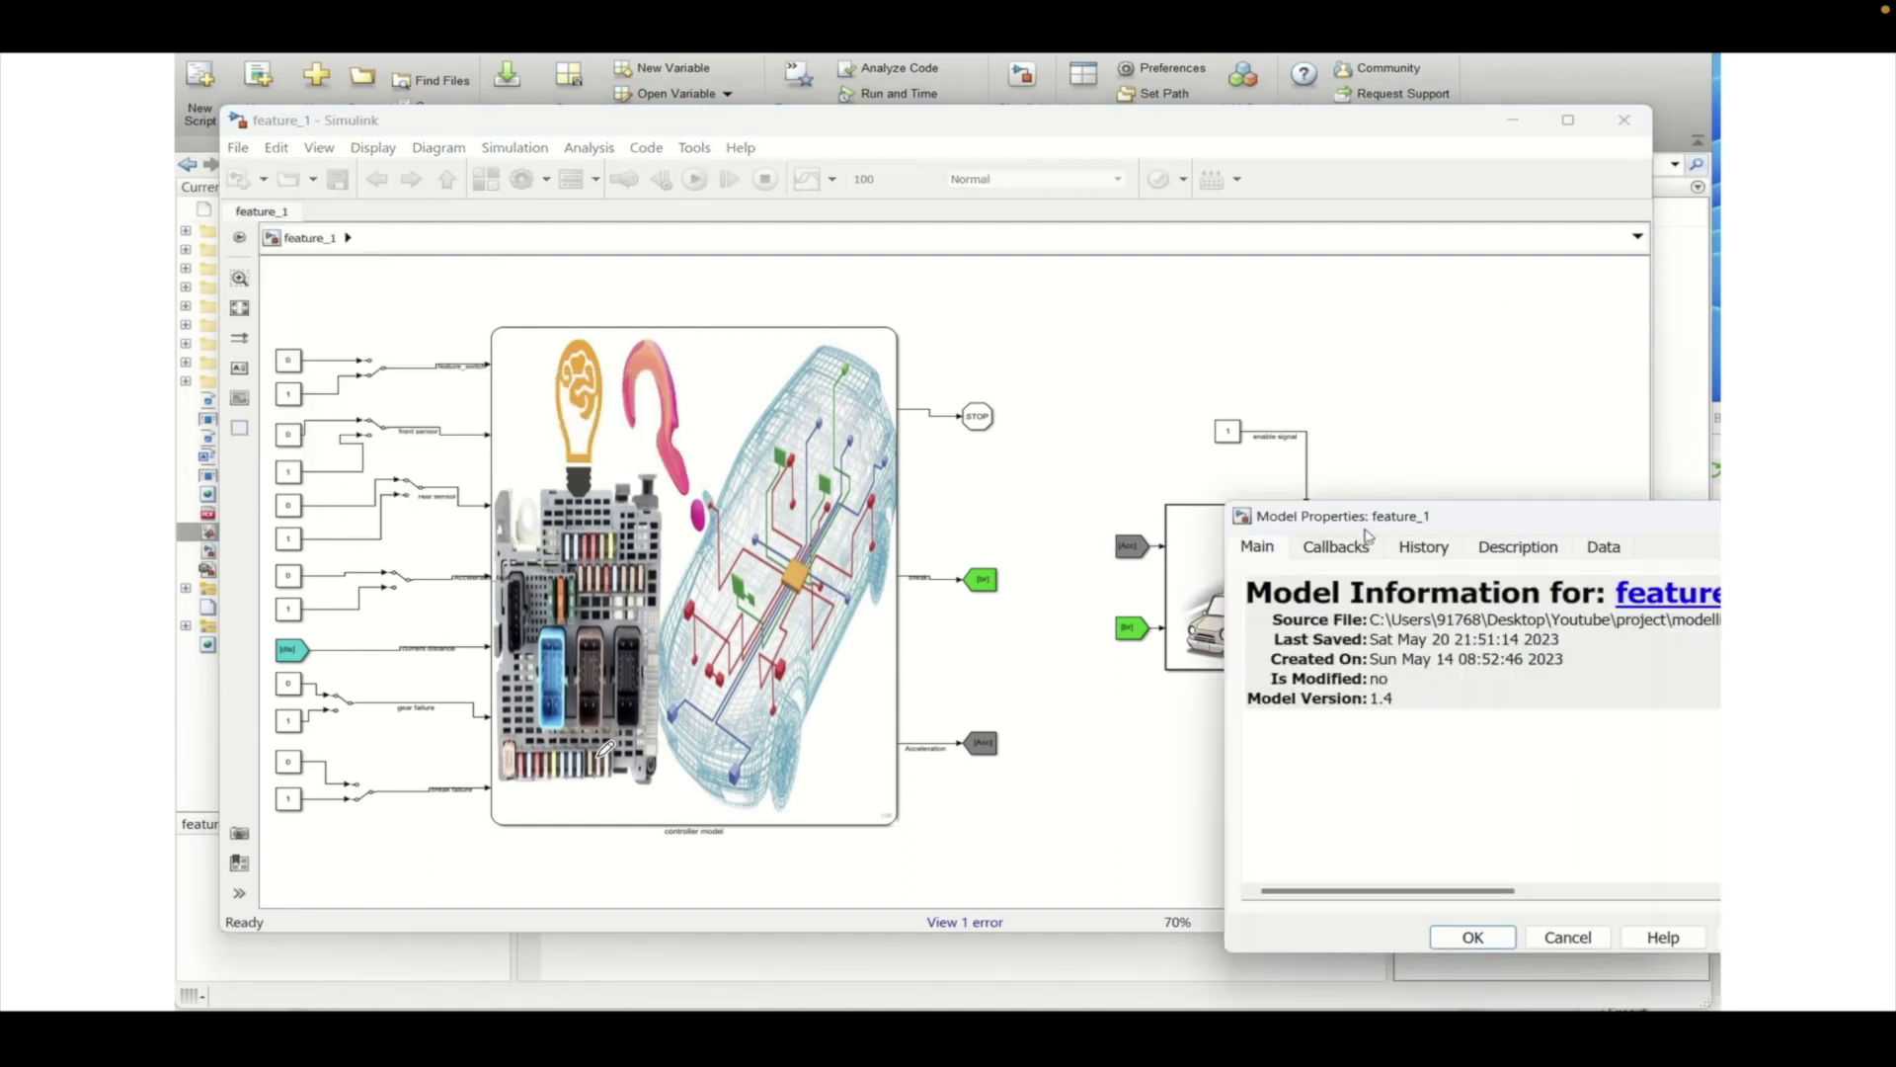
drag(1343, 509, 948, 337)
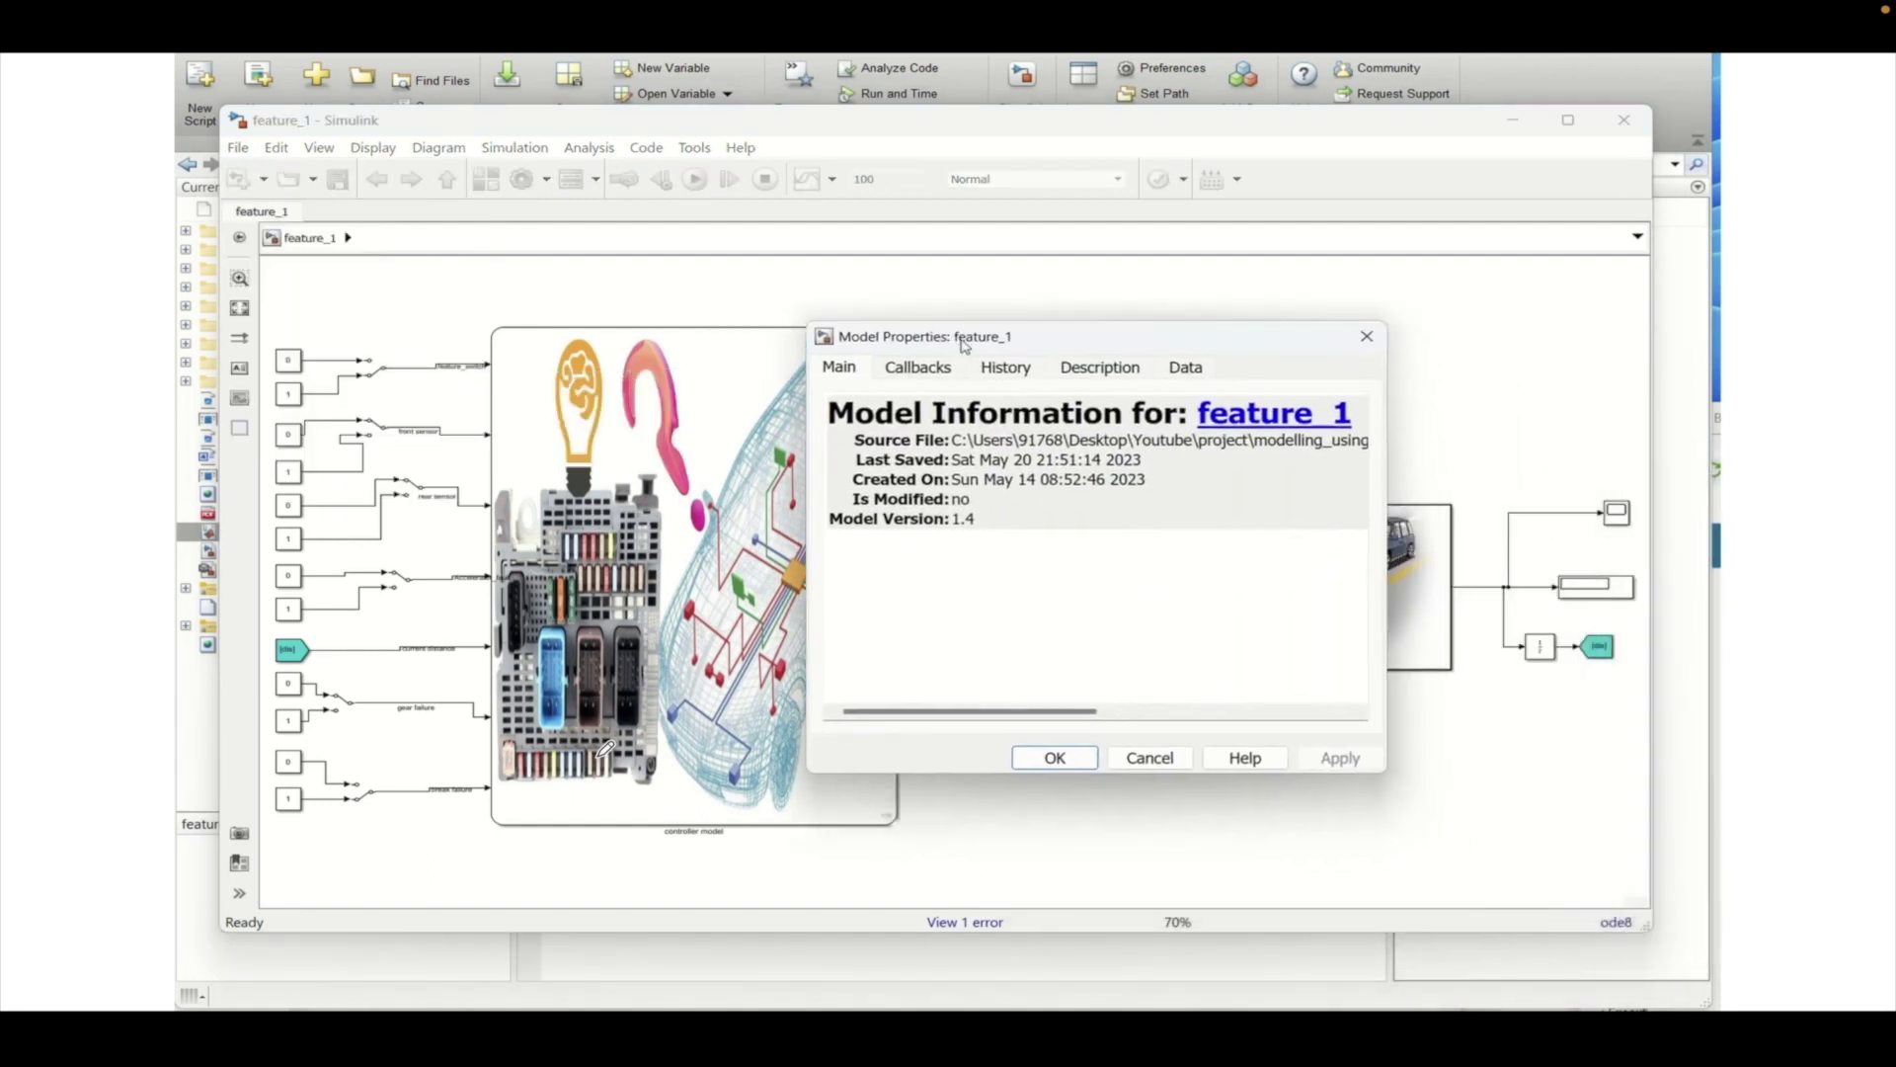
click(919, 374)
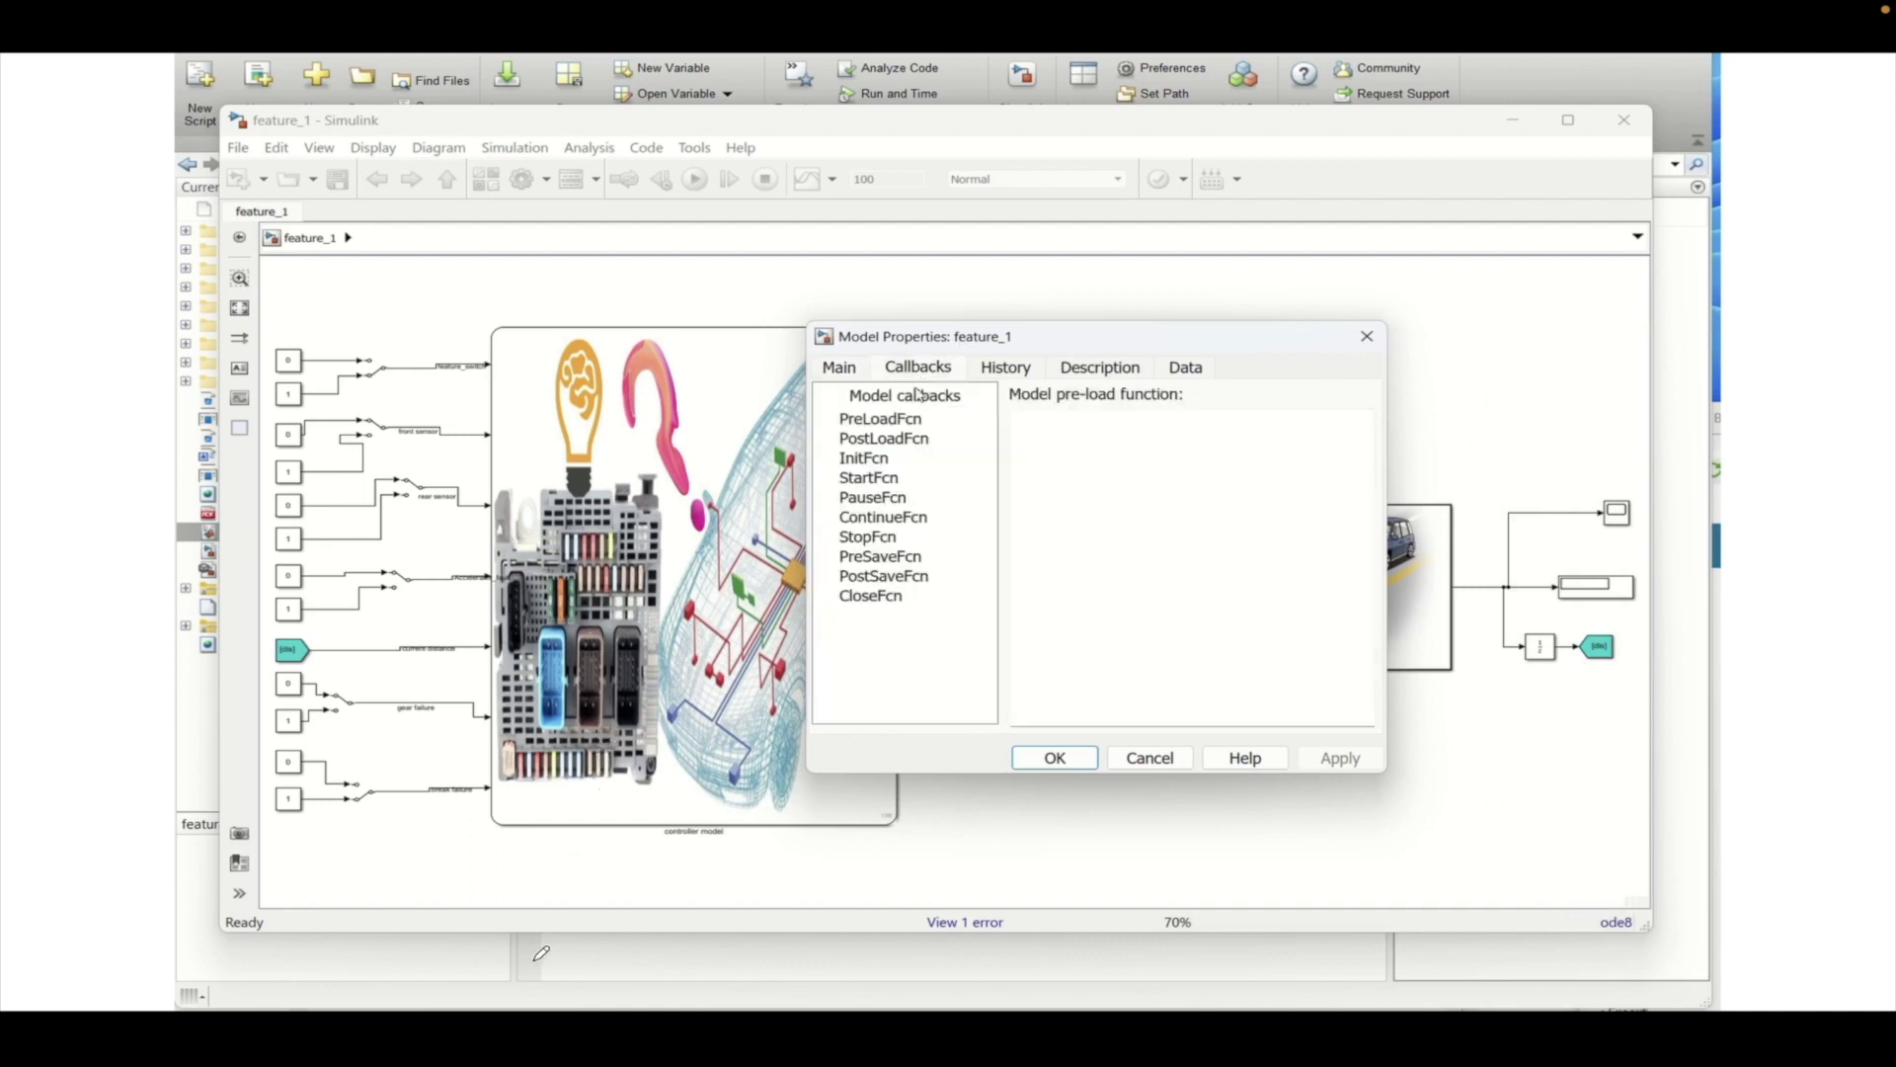
click(902, 460)
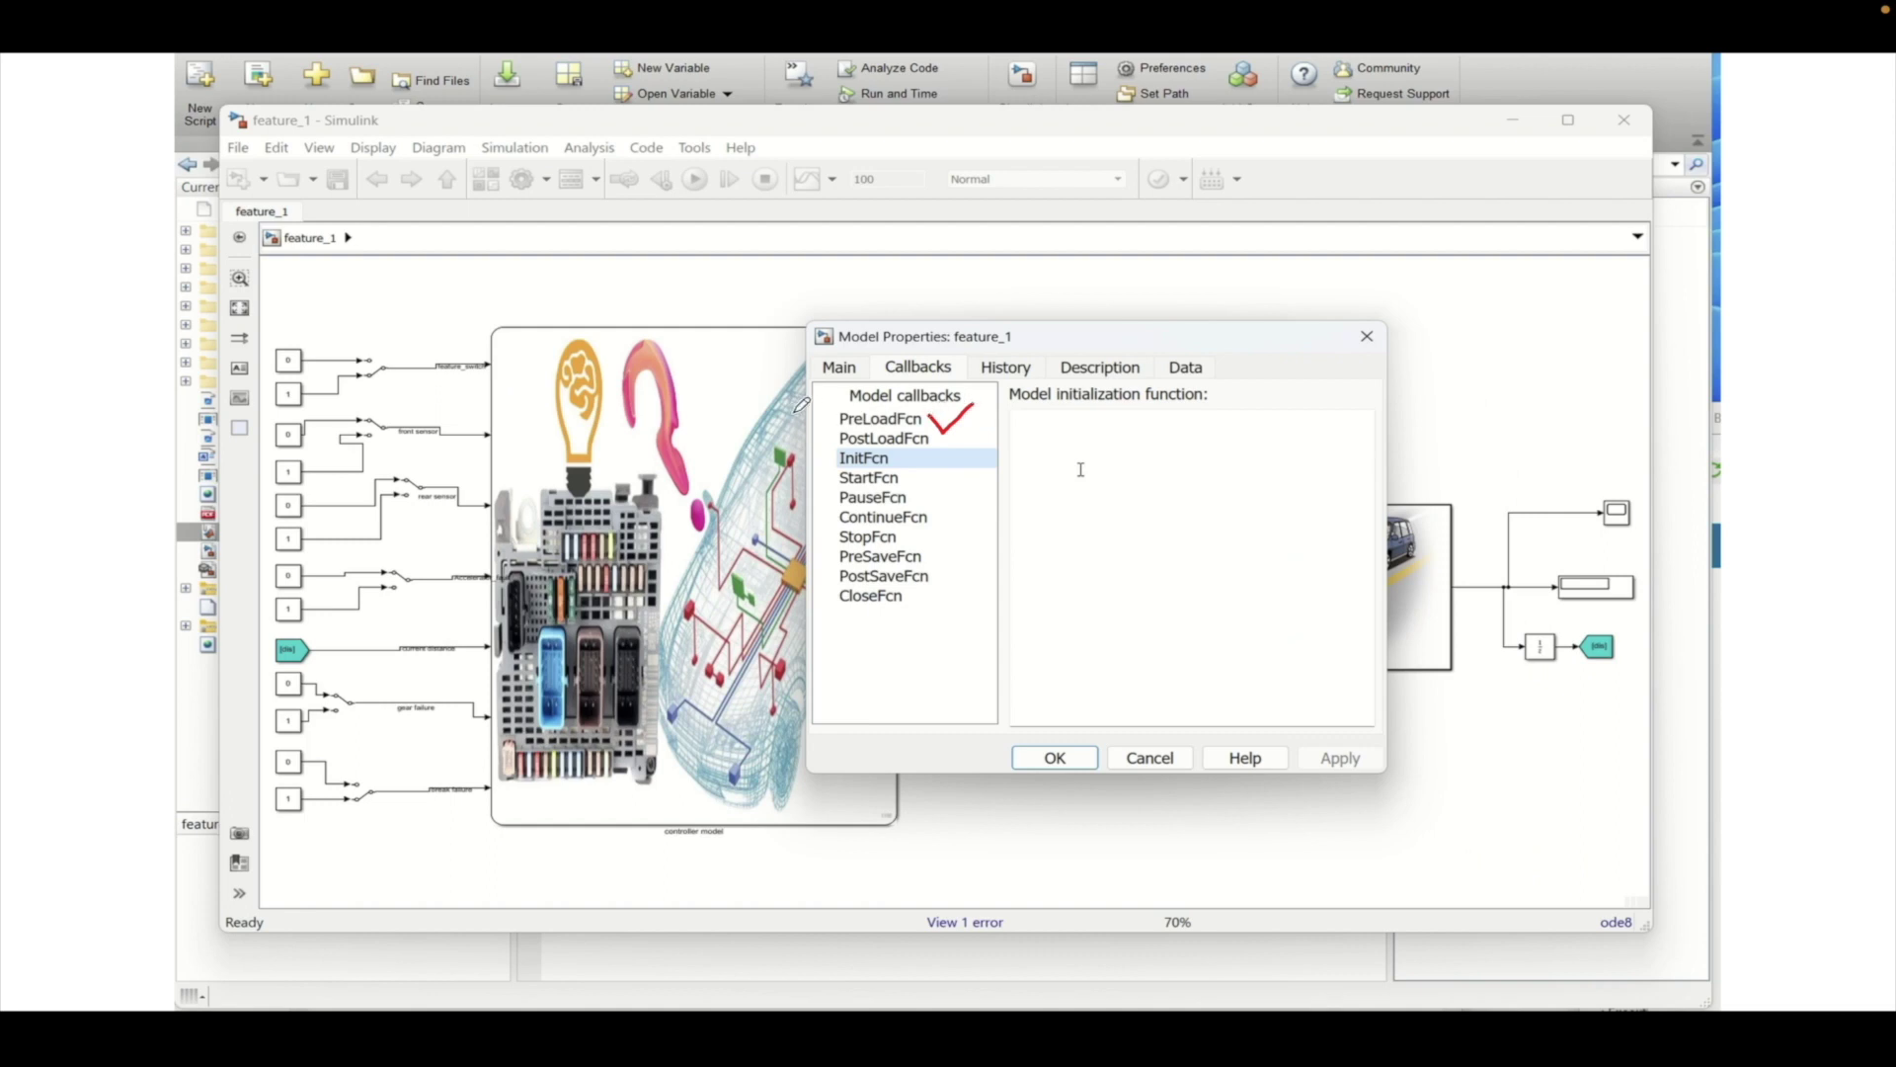
drag(823, 416, 837, 409)
drag(824, 441, 837, 431)
drag(823, 468, 843, 457)
drag(906, 478, 926, 473)
mouse_move(917, 489)
mouse_down()
mouse_move(930, 506)
mouse_move(974, 481)
mouse_up()
click(837, 509)
drag(839, 506, 907, 504)
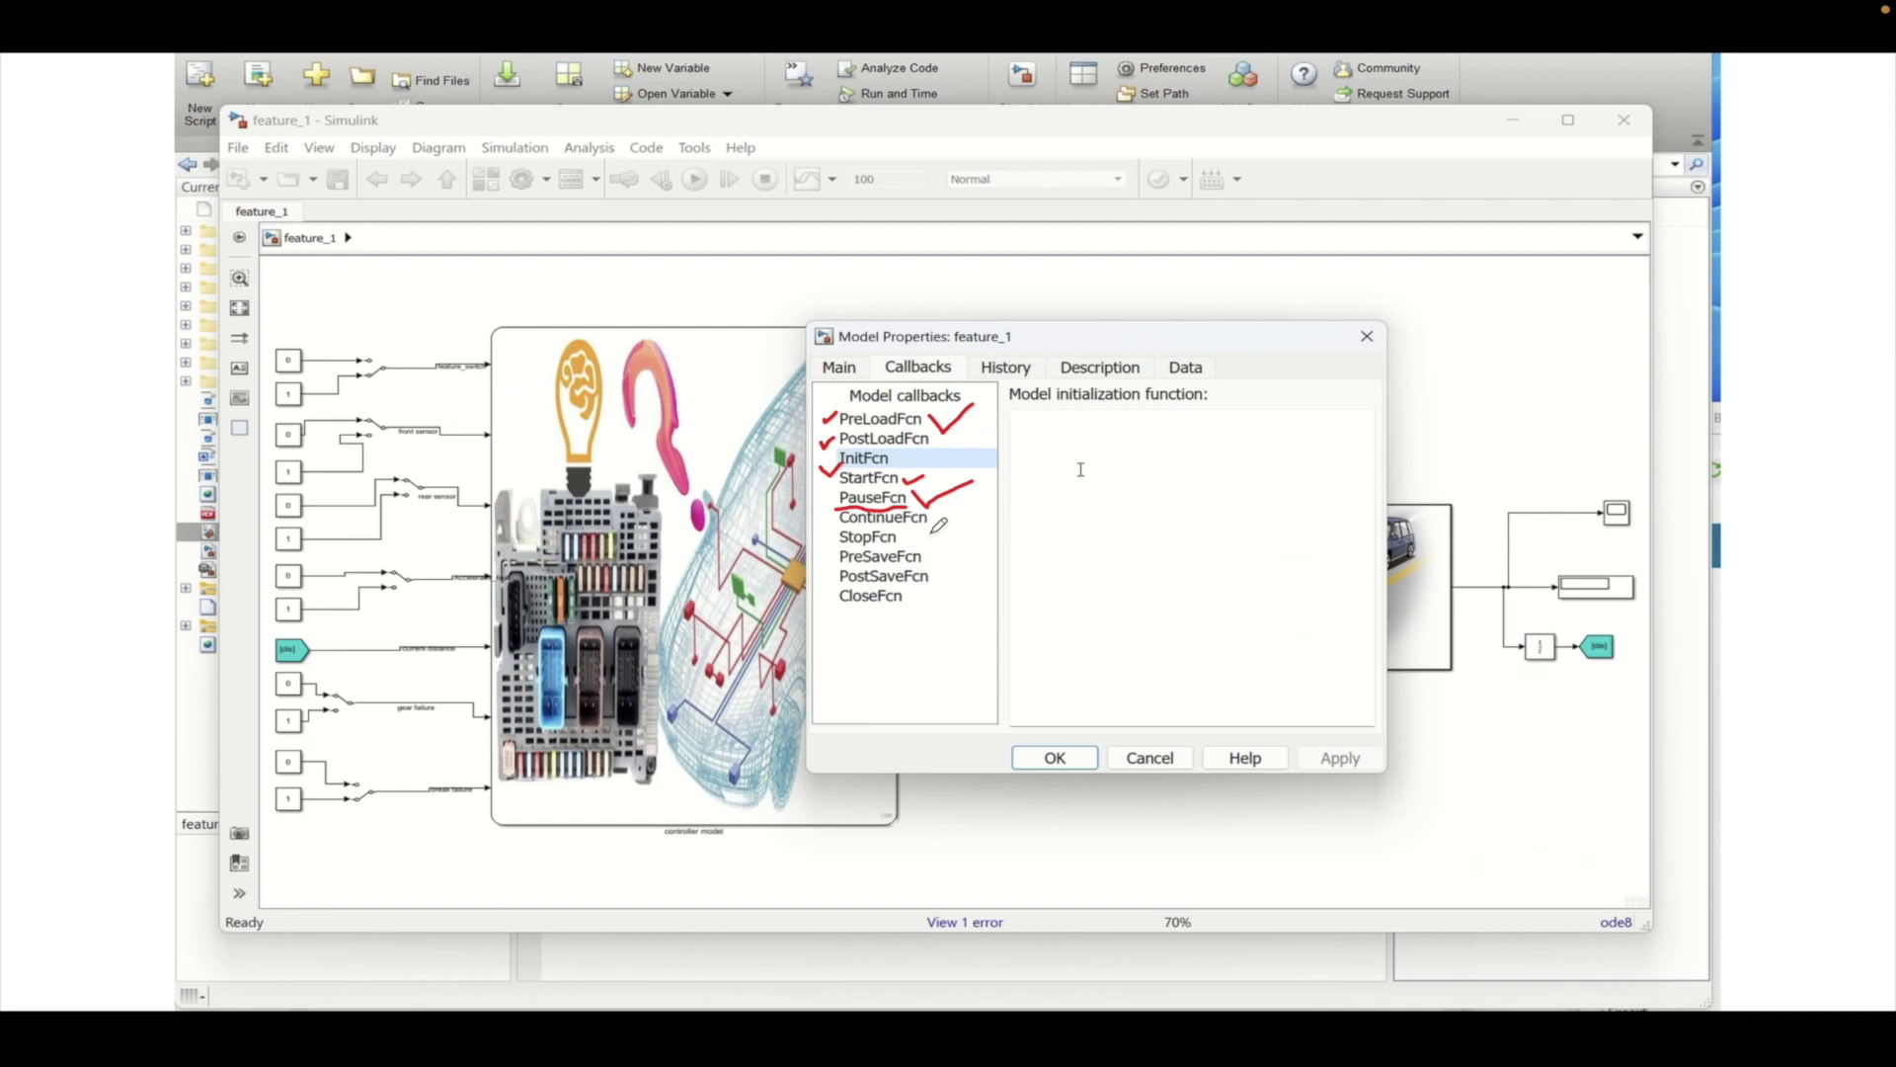
drag(933, 515, 941, 516)
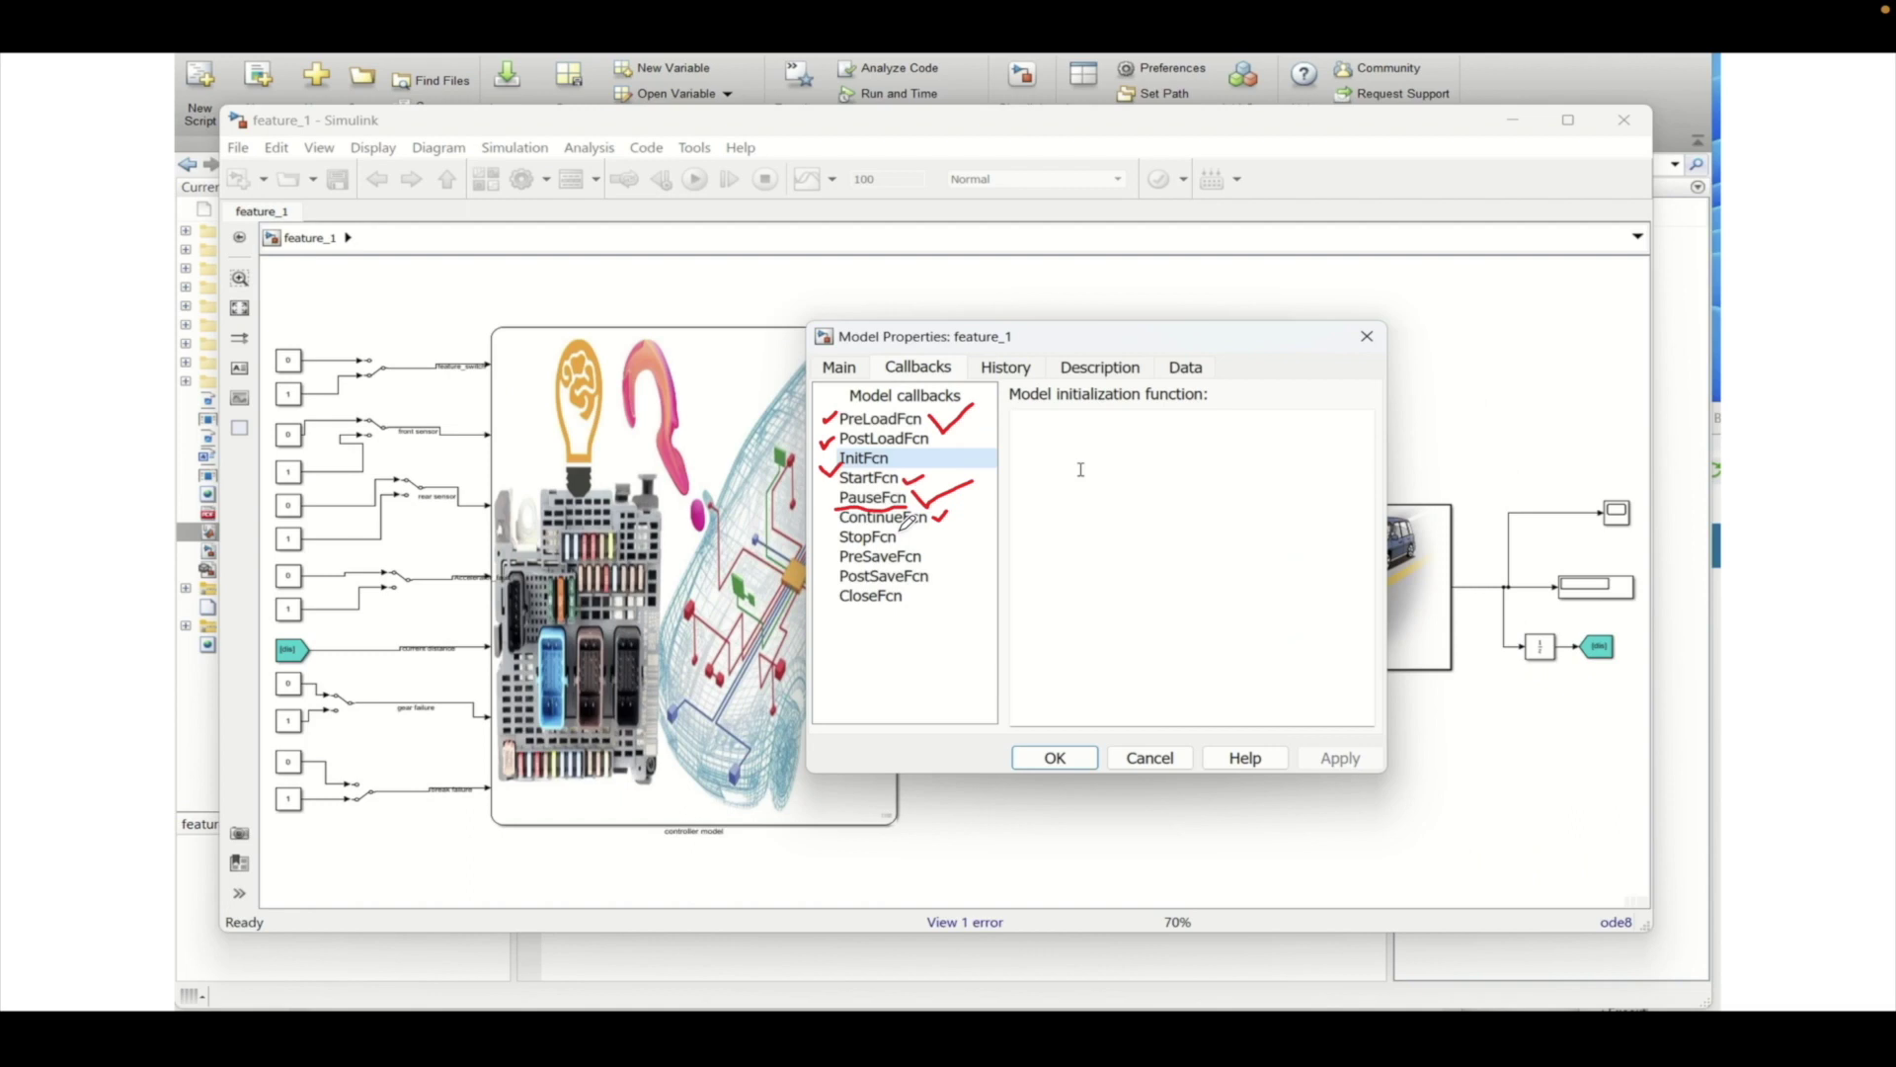
drag(901, 529, 915, 531)
drag(930, 551, 970, 539)
drag(942, 569, 981, 556)
drag(910, 593, 934, 590)
mouse_move(1639, 101)
mouse_down()
mouse_move(1606, 129)
mouse_move(1655, 123)
mouse_move(1663, 105)
mouse_move(1642, 98)
mouse_up()
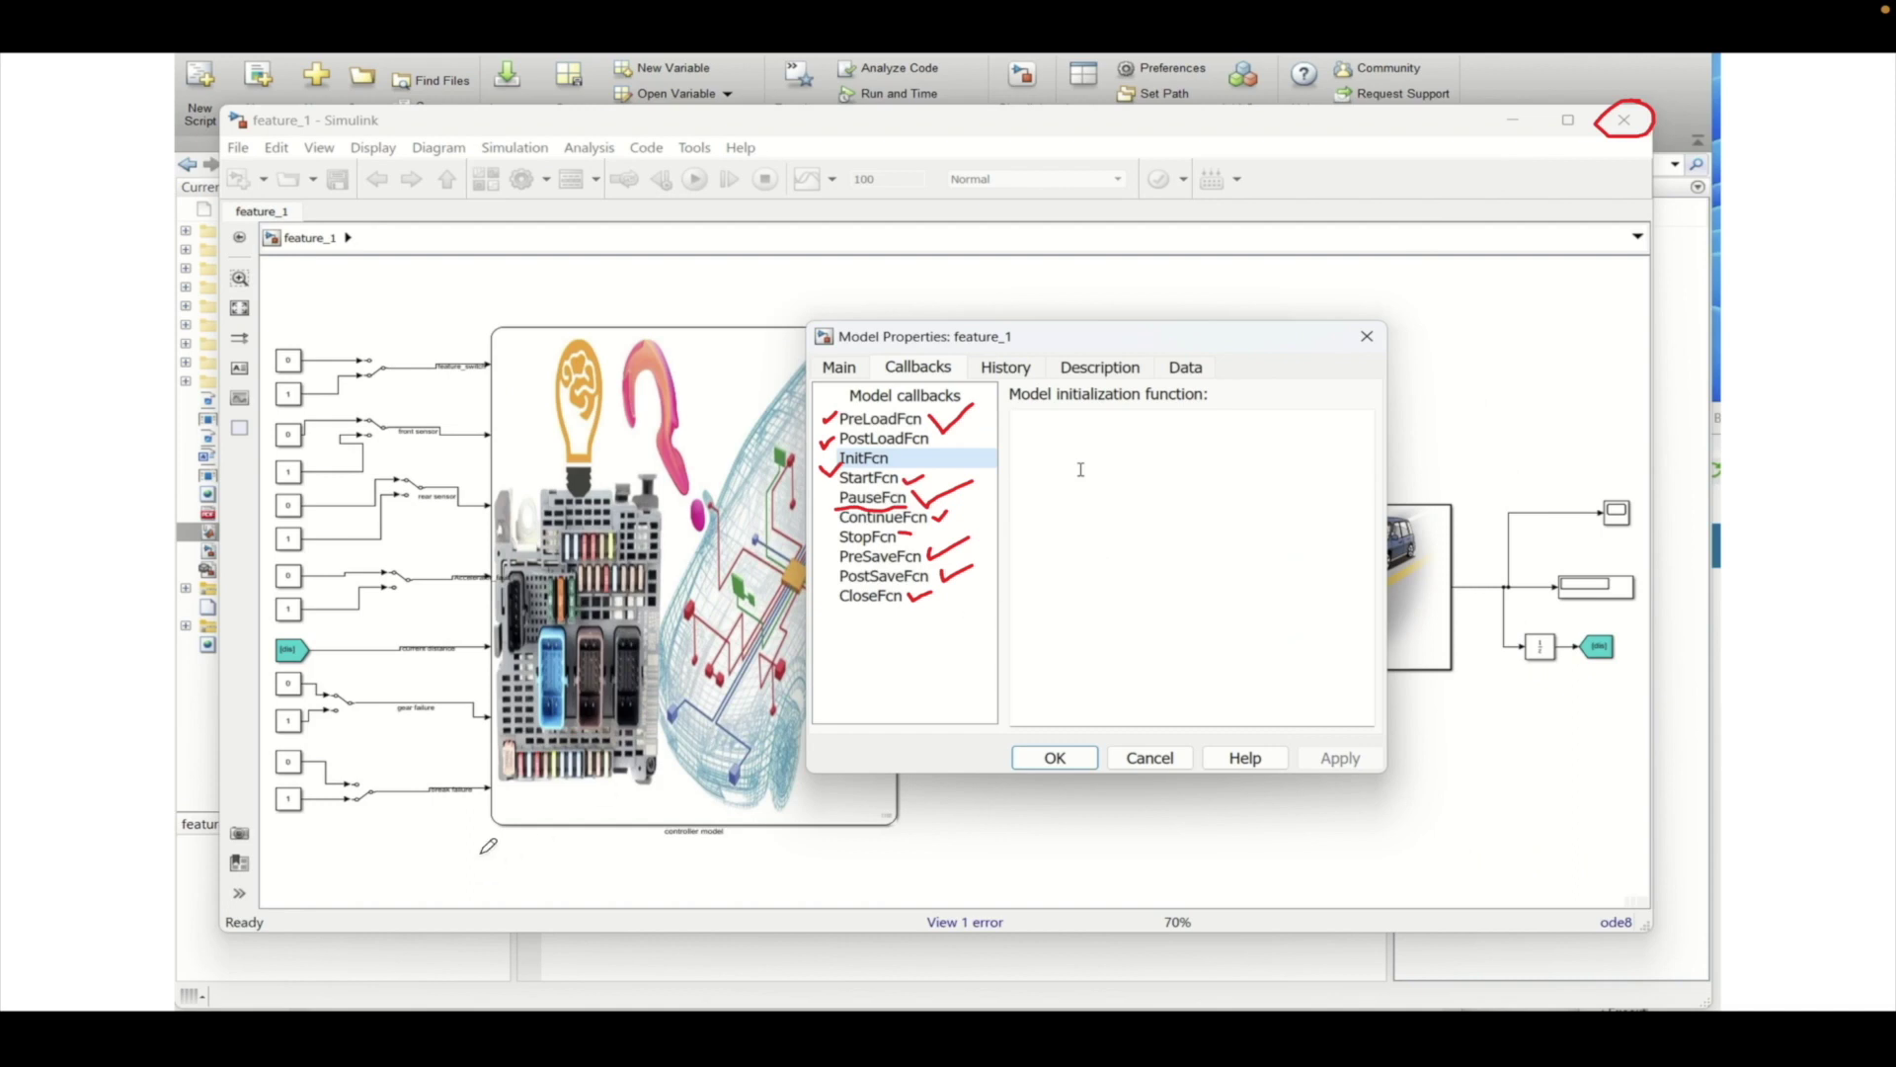
Open the PLANT MODEL subsystem, check the T_max constant block, and define T_max=1000; in the model's InitFcn callback.
click(638, 678)
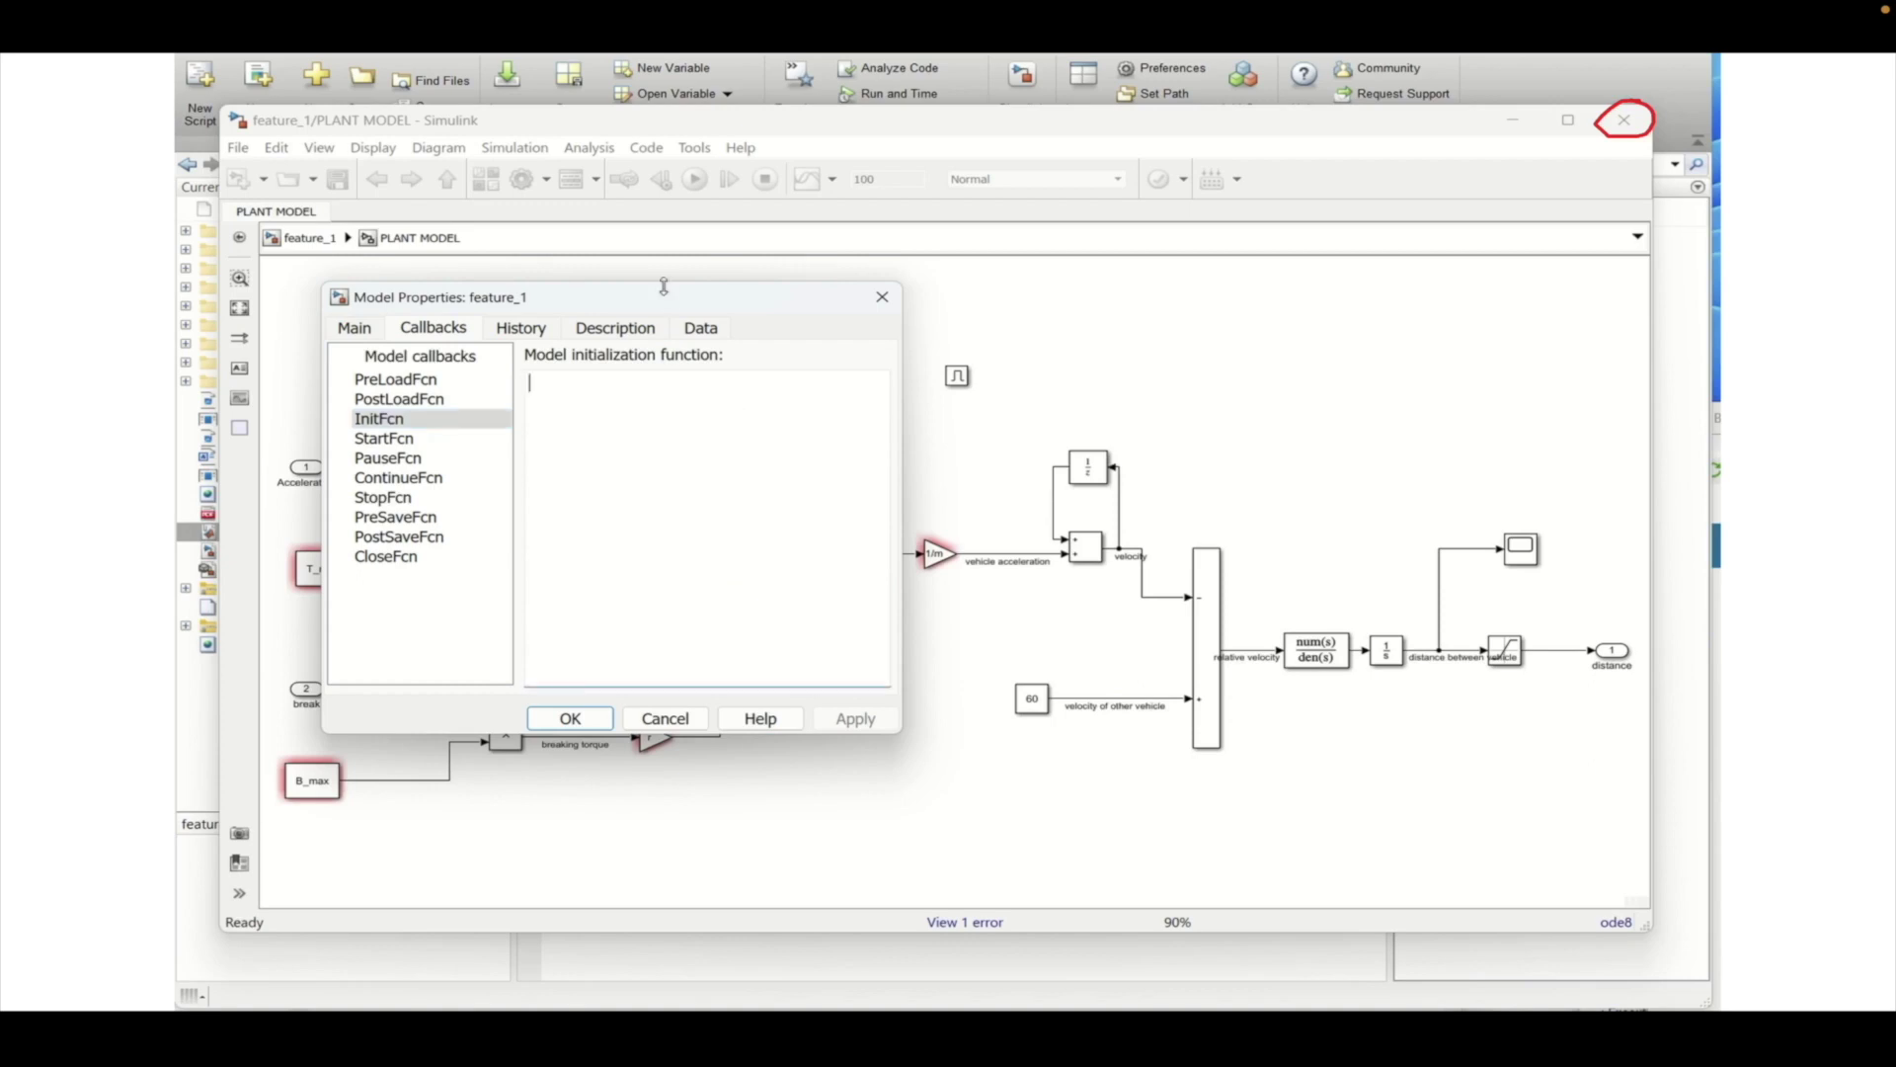
drag(664, 296, 1205, 303)
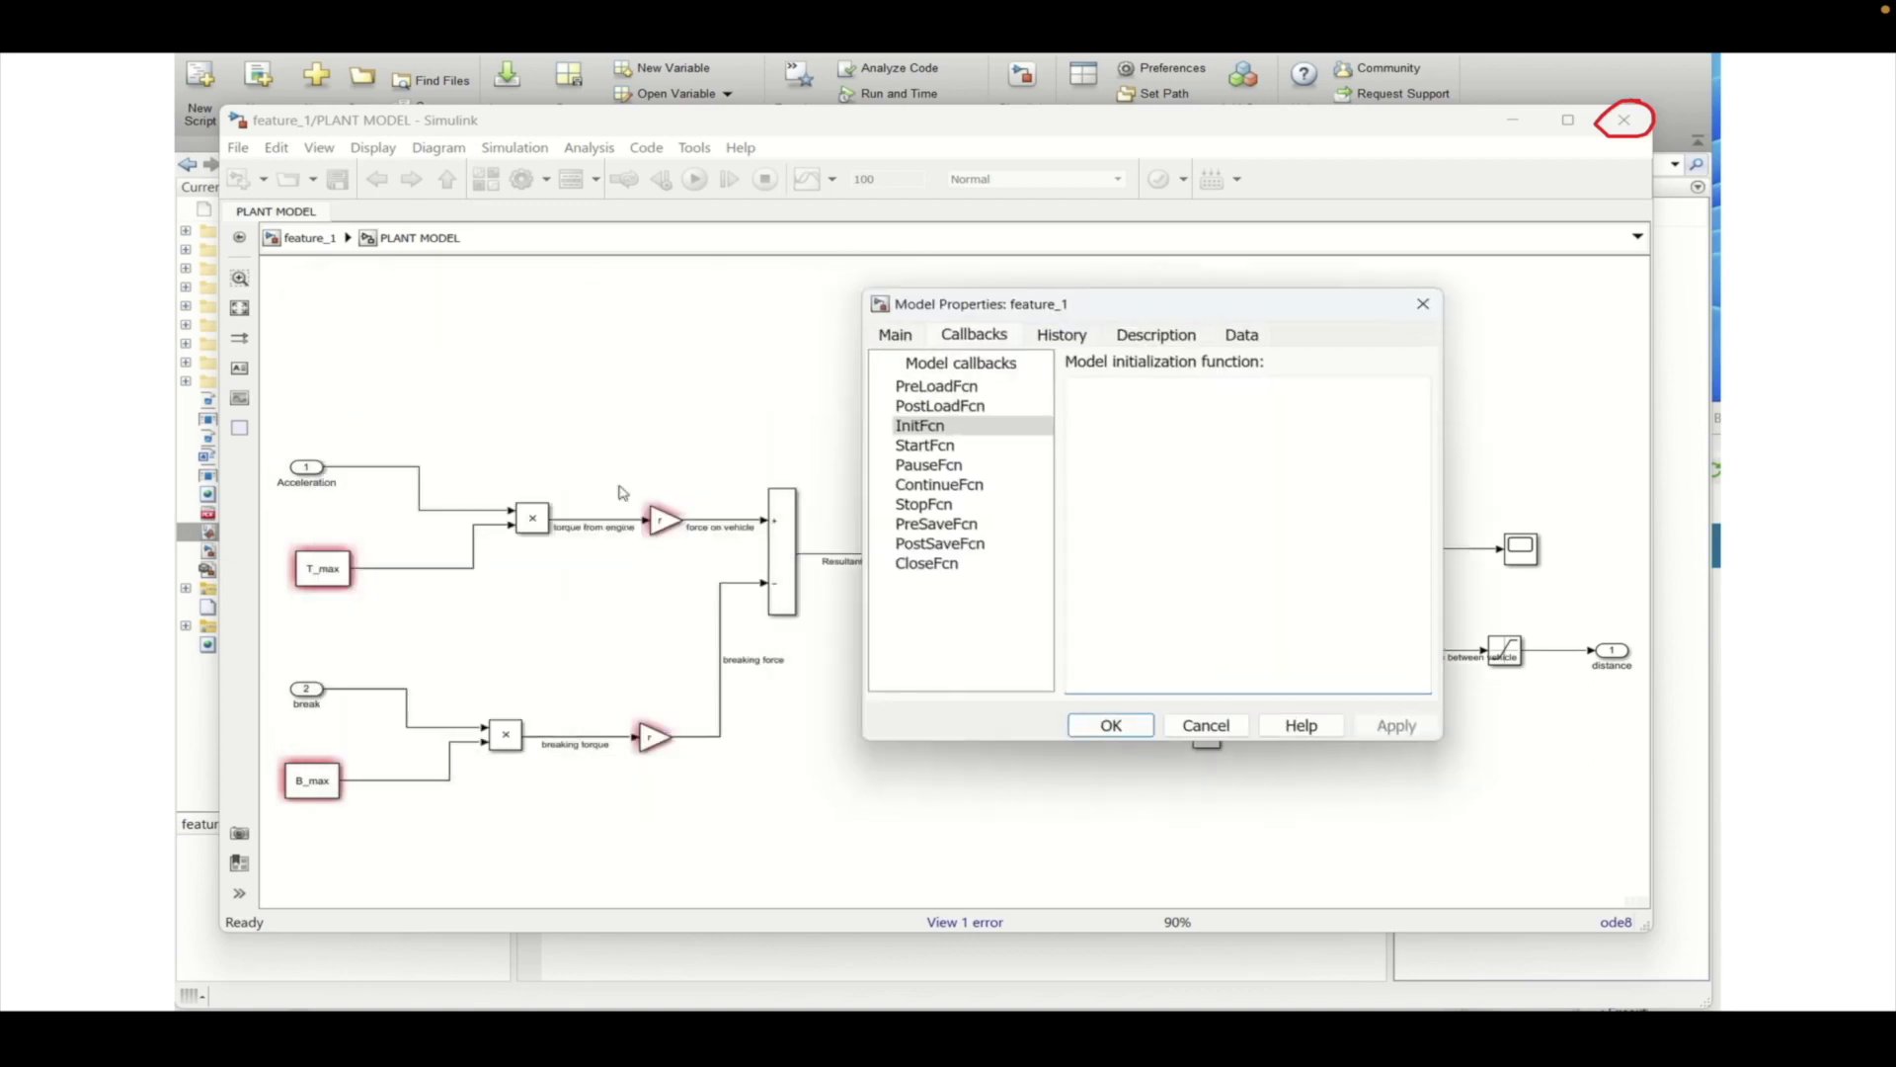
double_click(323, 565)
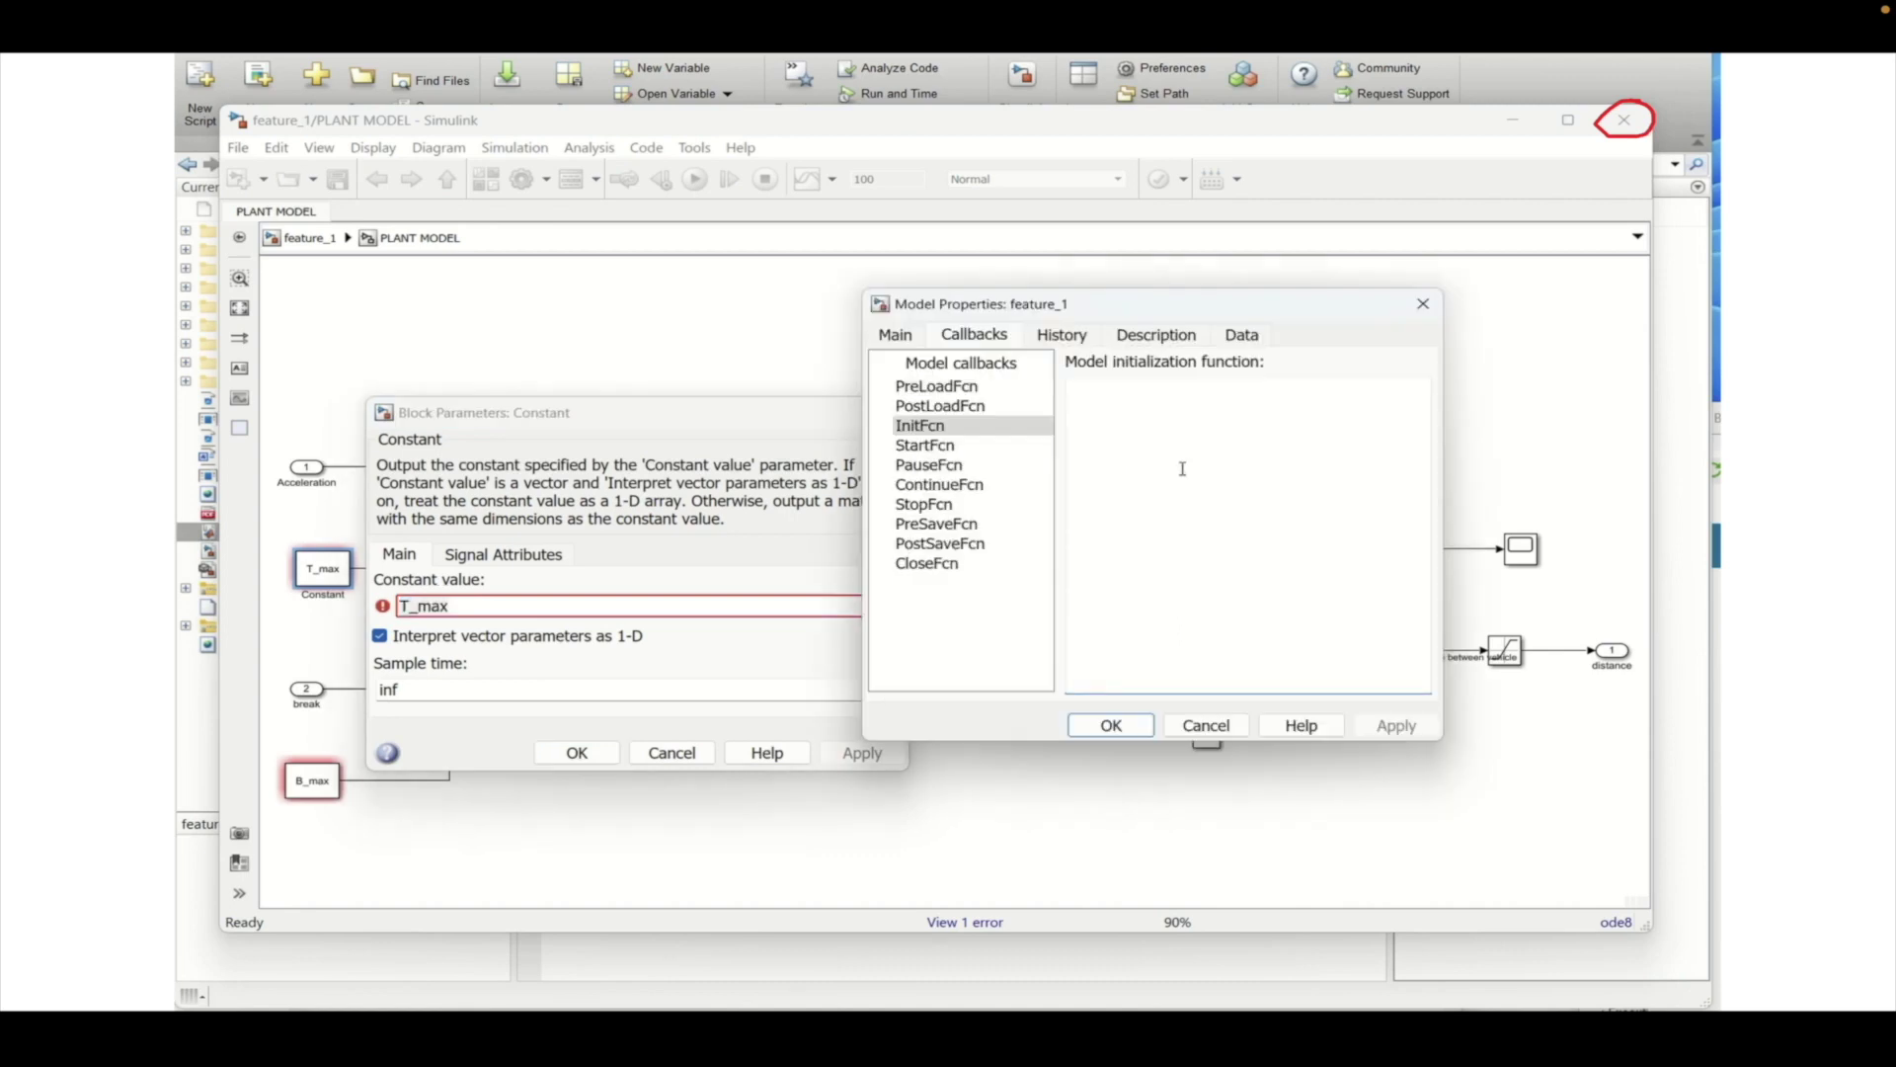
click(1185, 470)
text(T_max=)
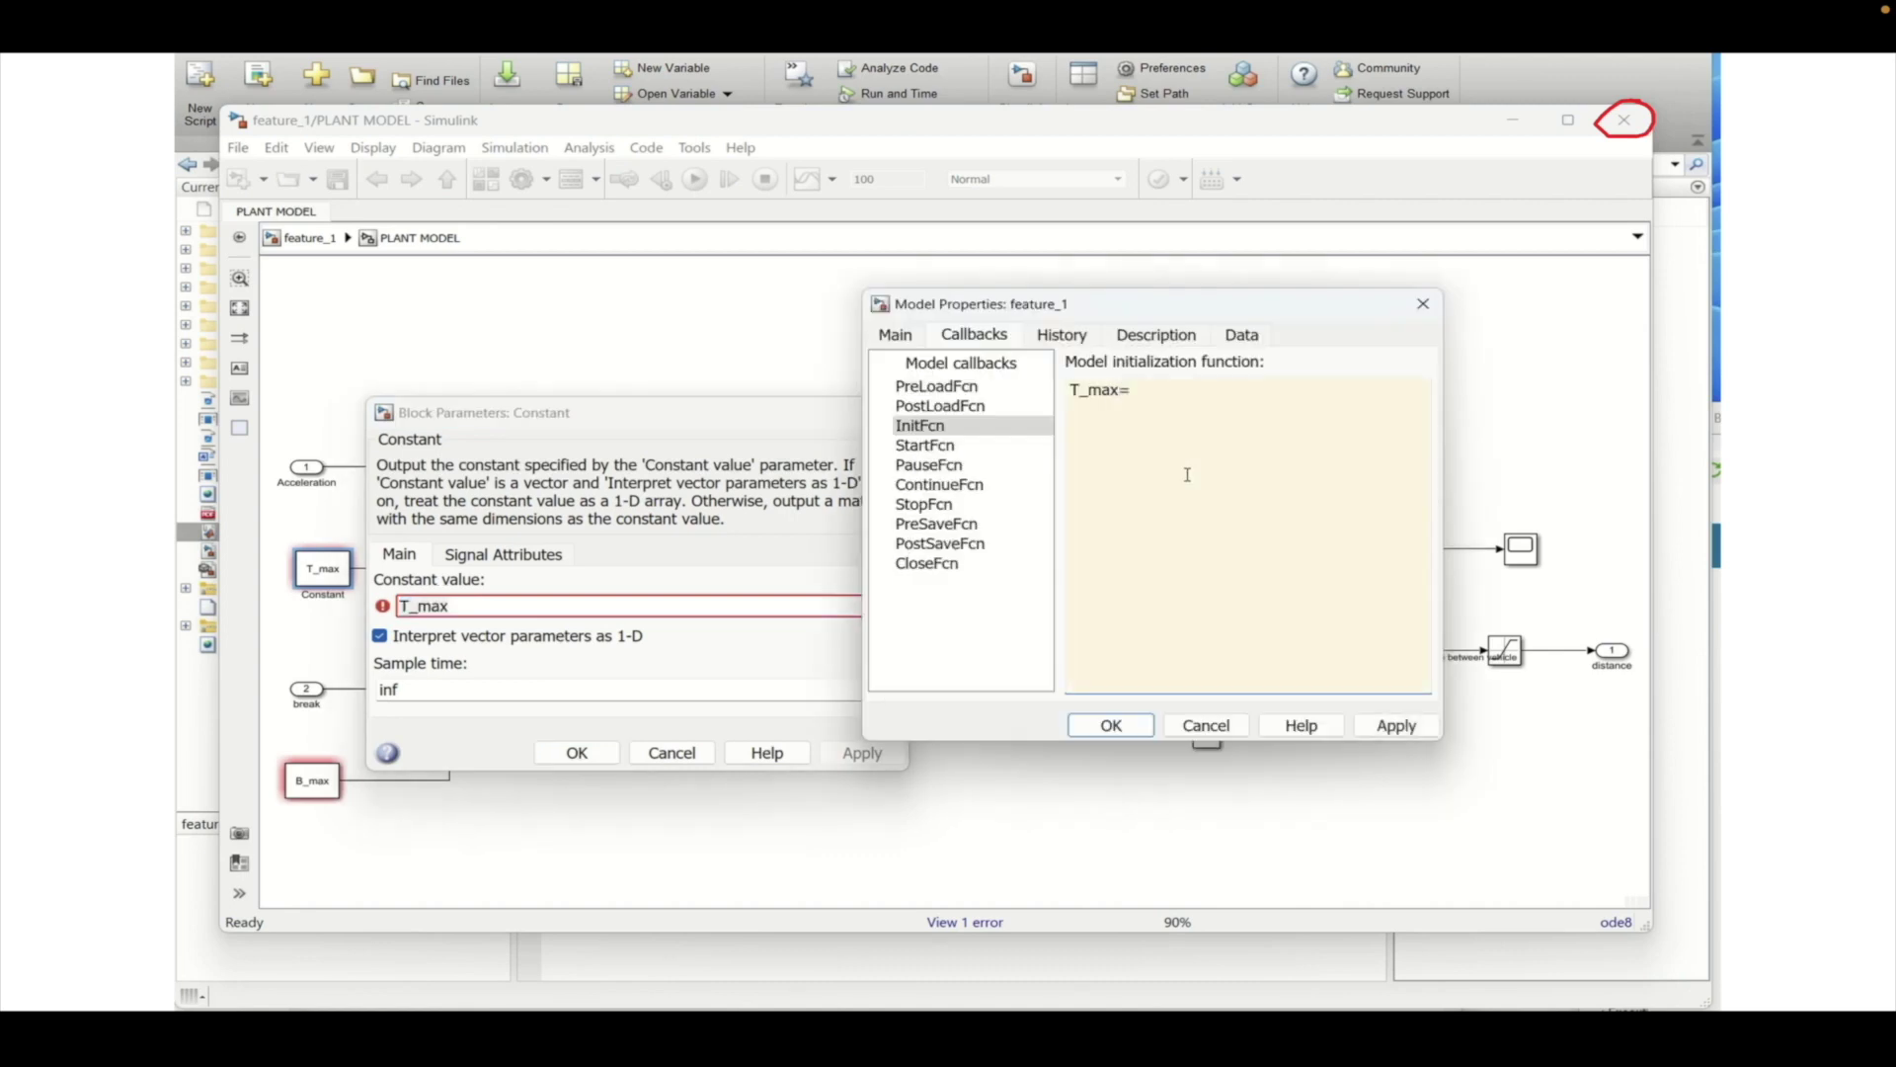
text(11)
key(BackSpace)
text(000;)
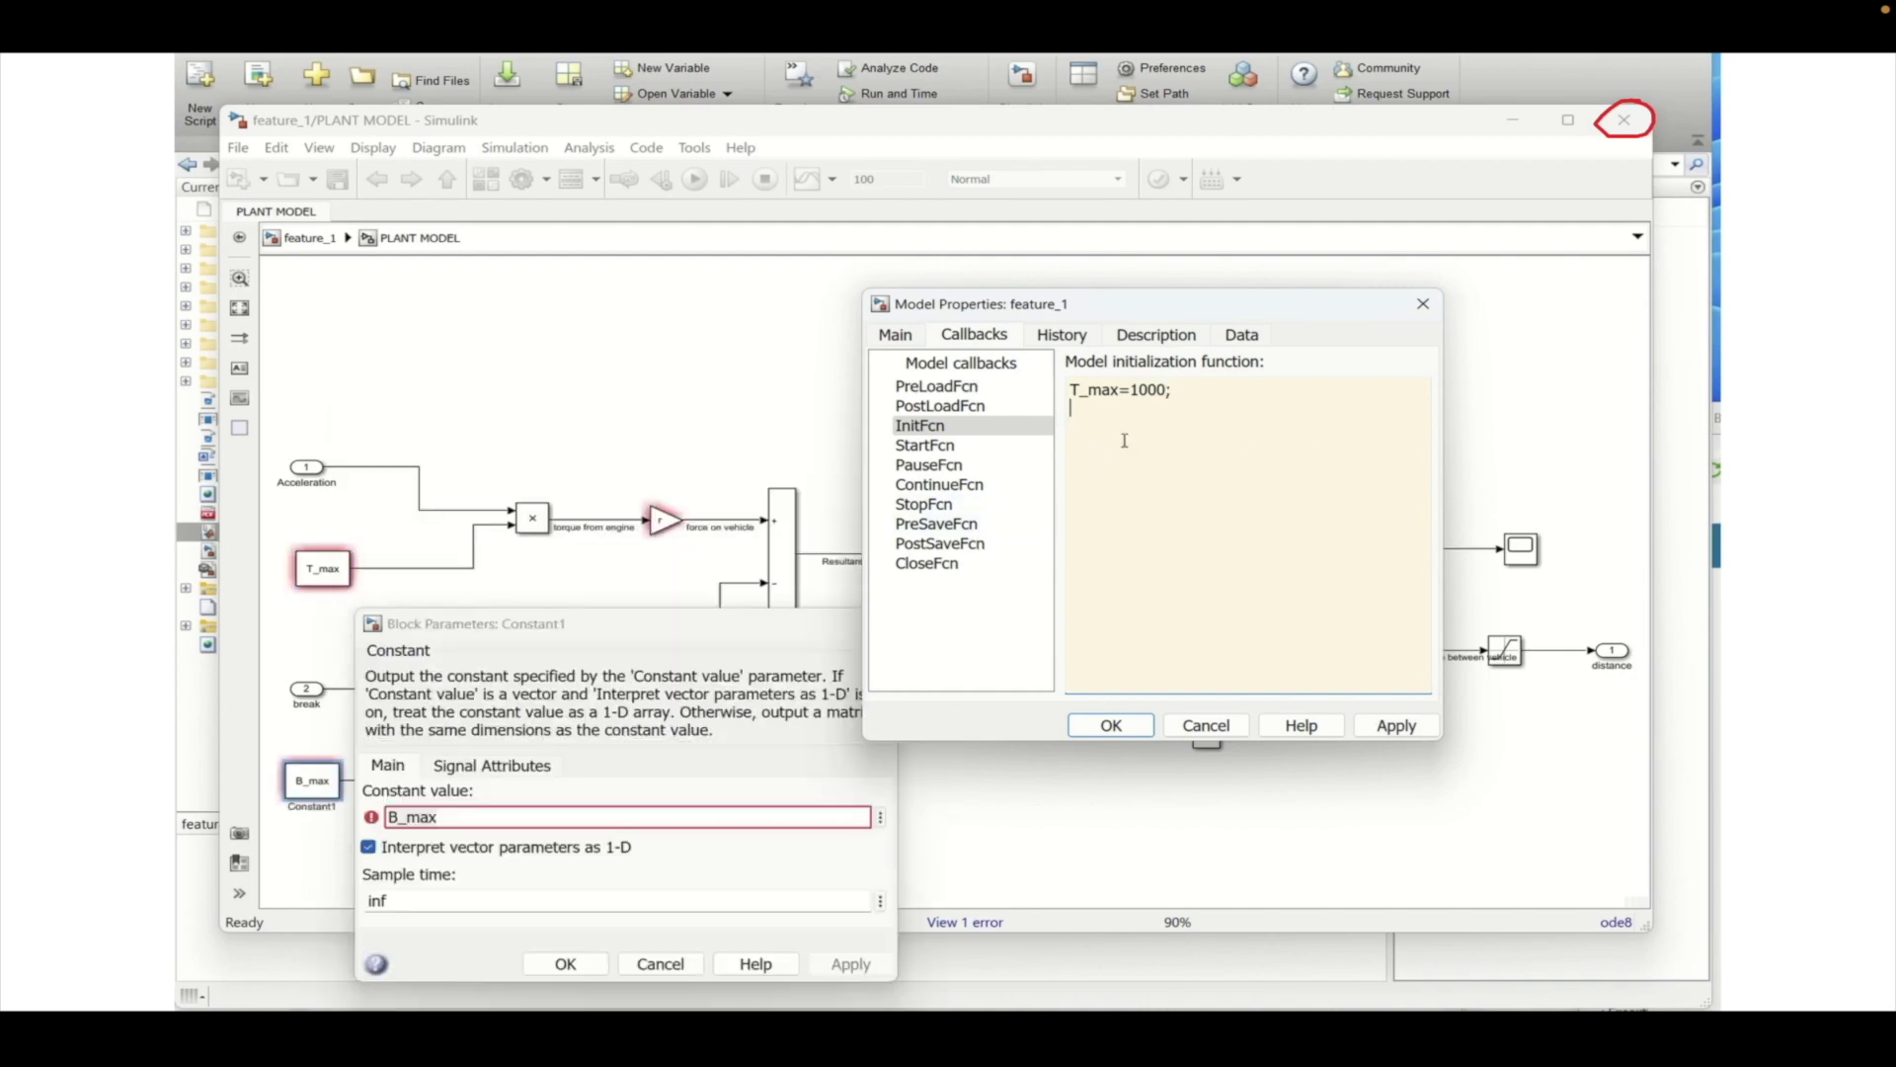
Add B_max=500; and r=0.21; on separate lines of the InitFcn callback and apply the model properties.
key(Return)
text(B_max=500;)
key(Return)
text(r=0.21)
click(712, 640)
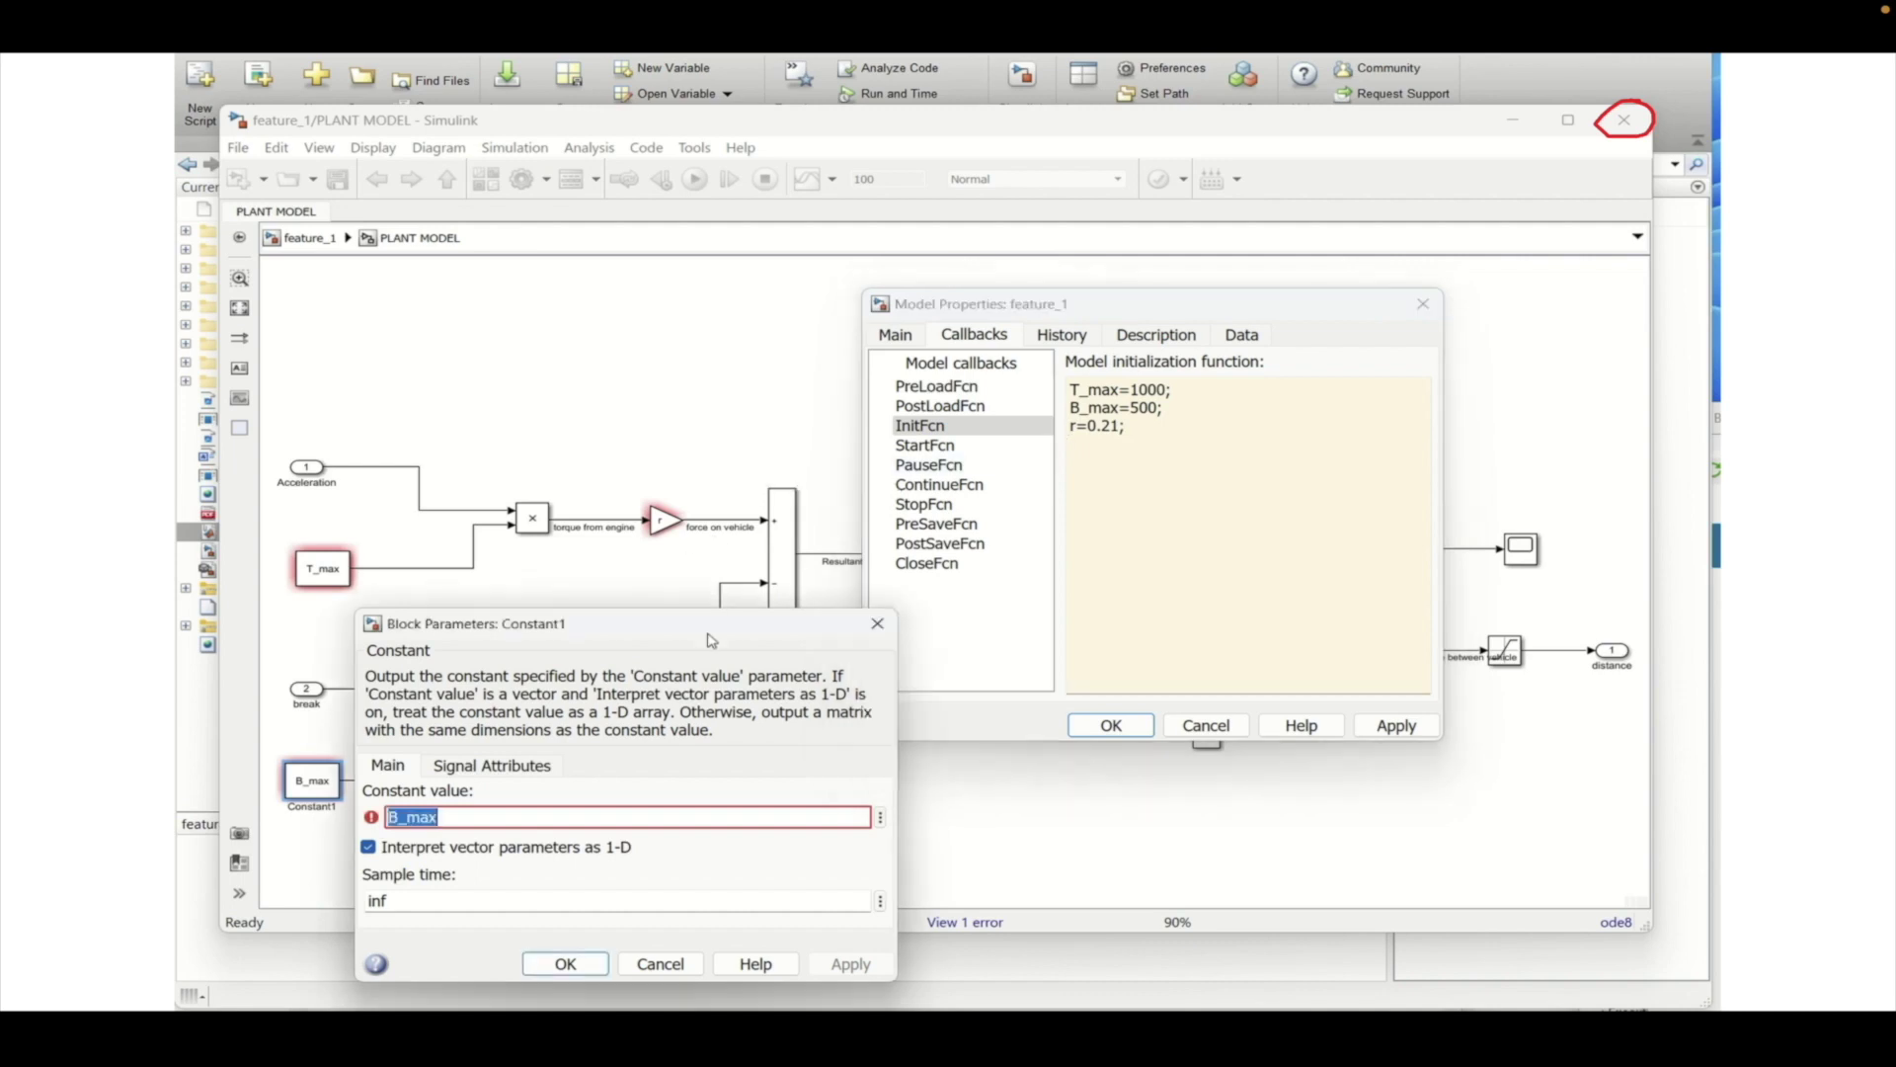
click(877, 623)
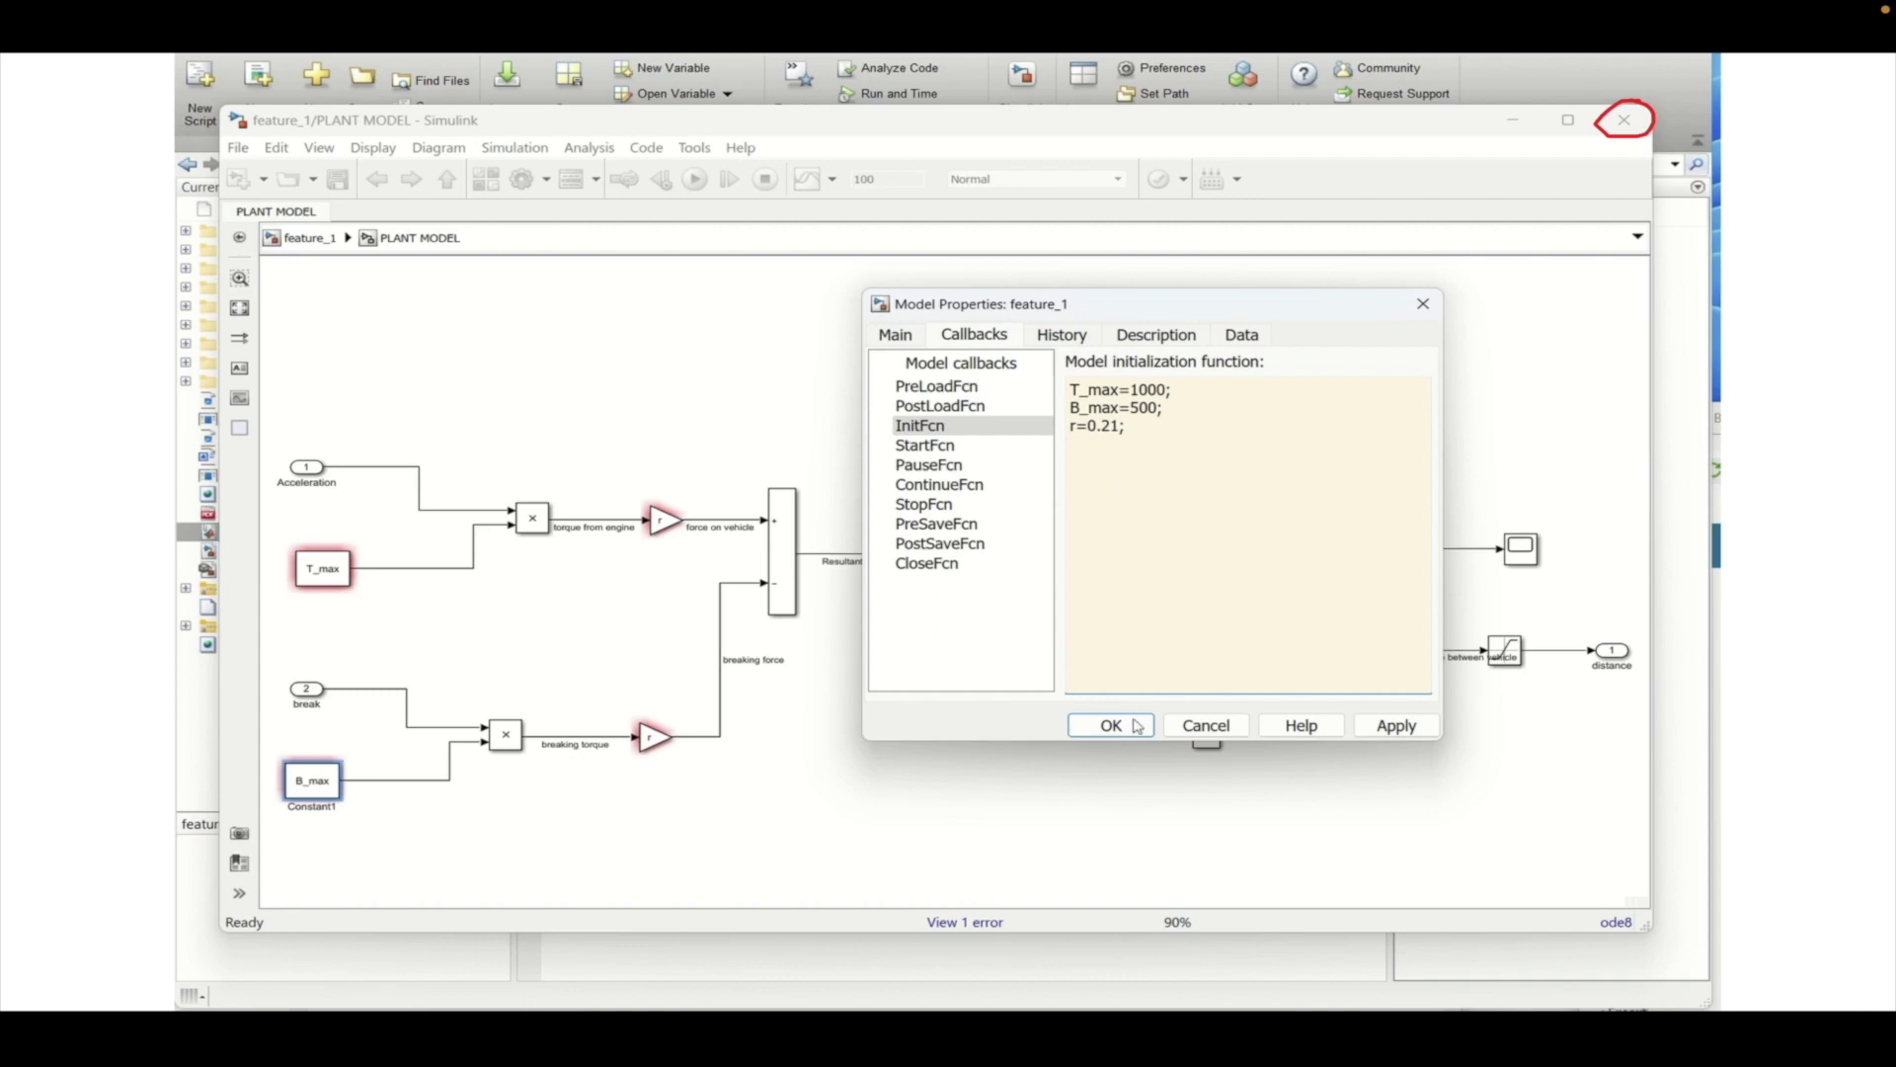
click(1380, 729)
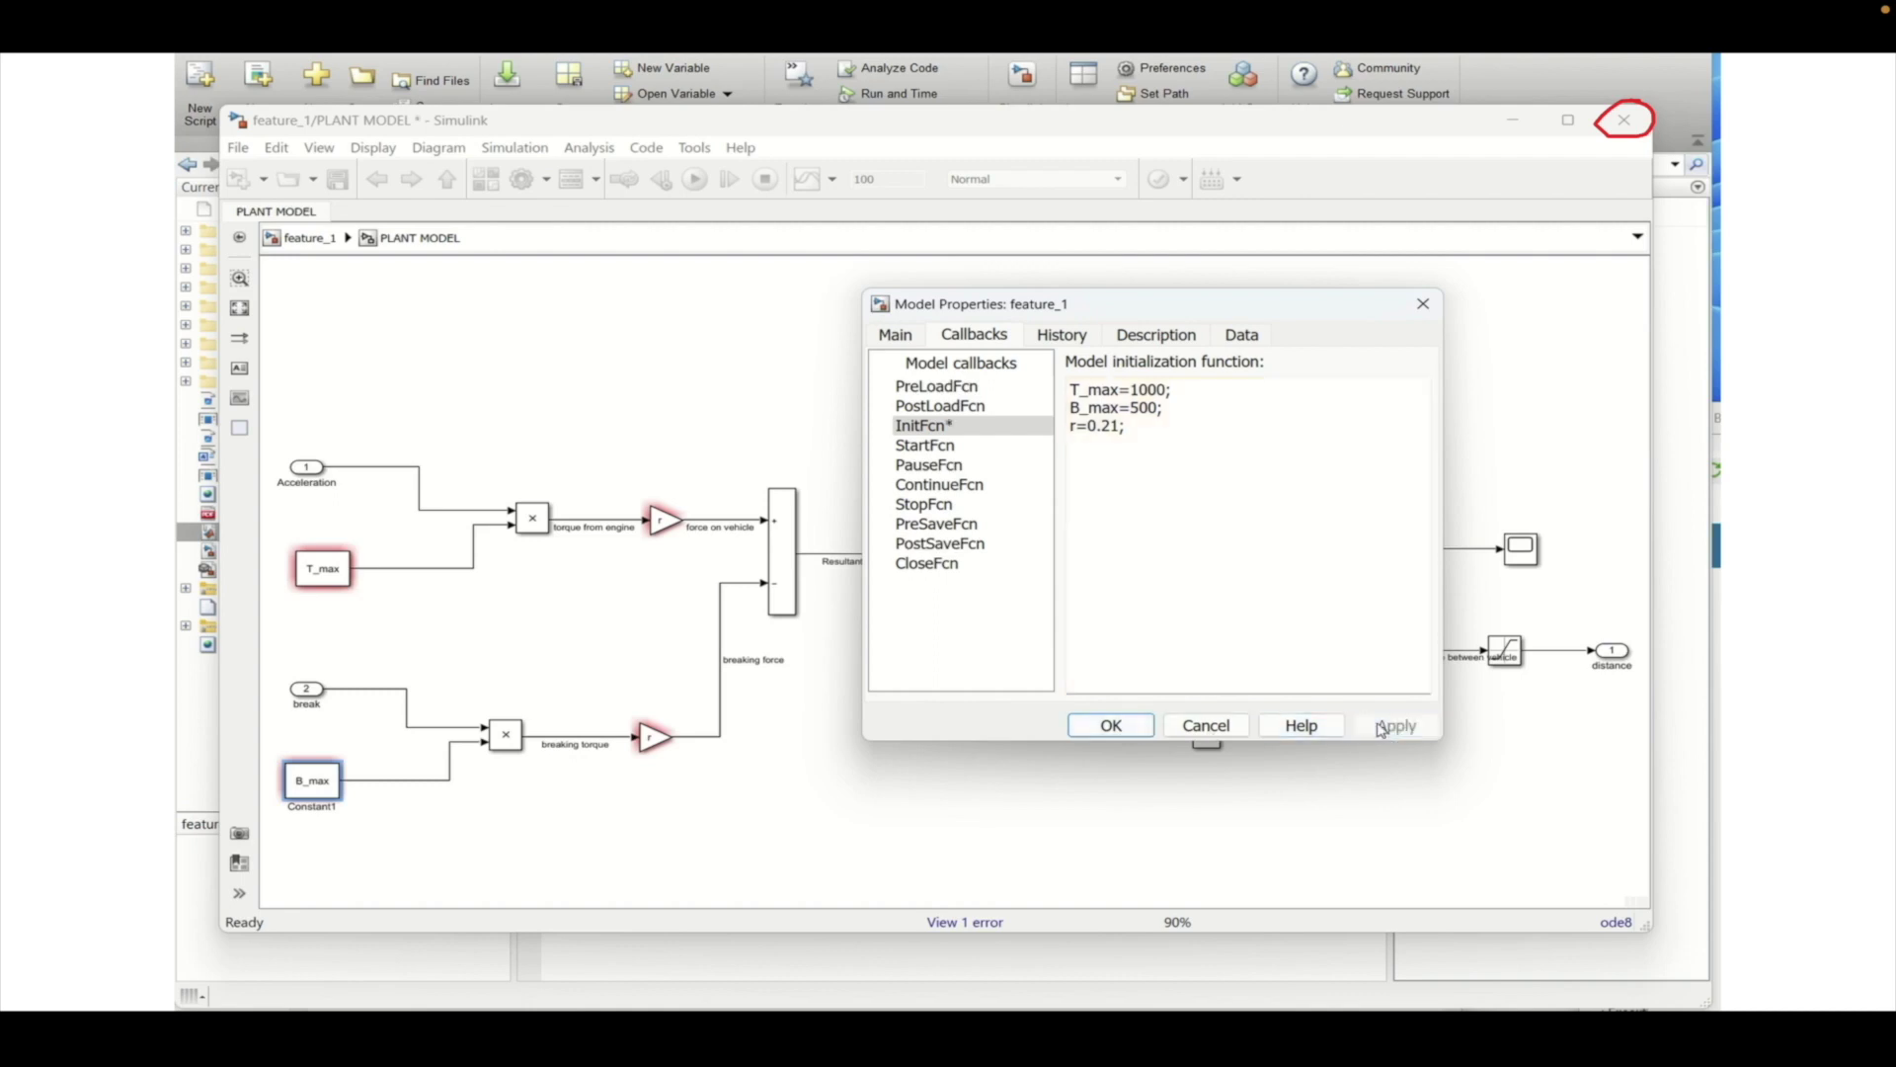
click(1111, 727)
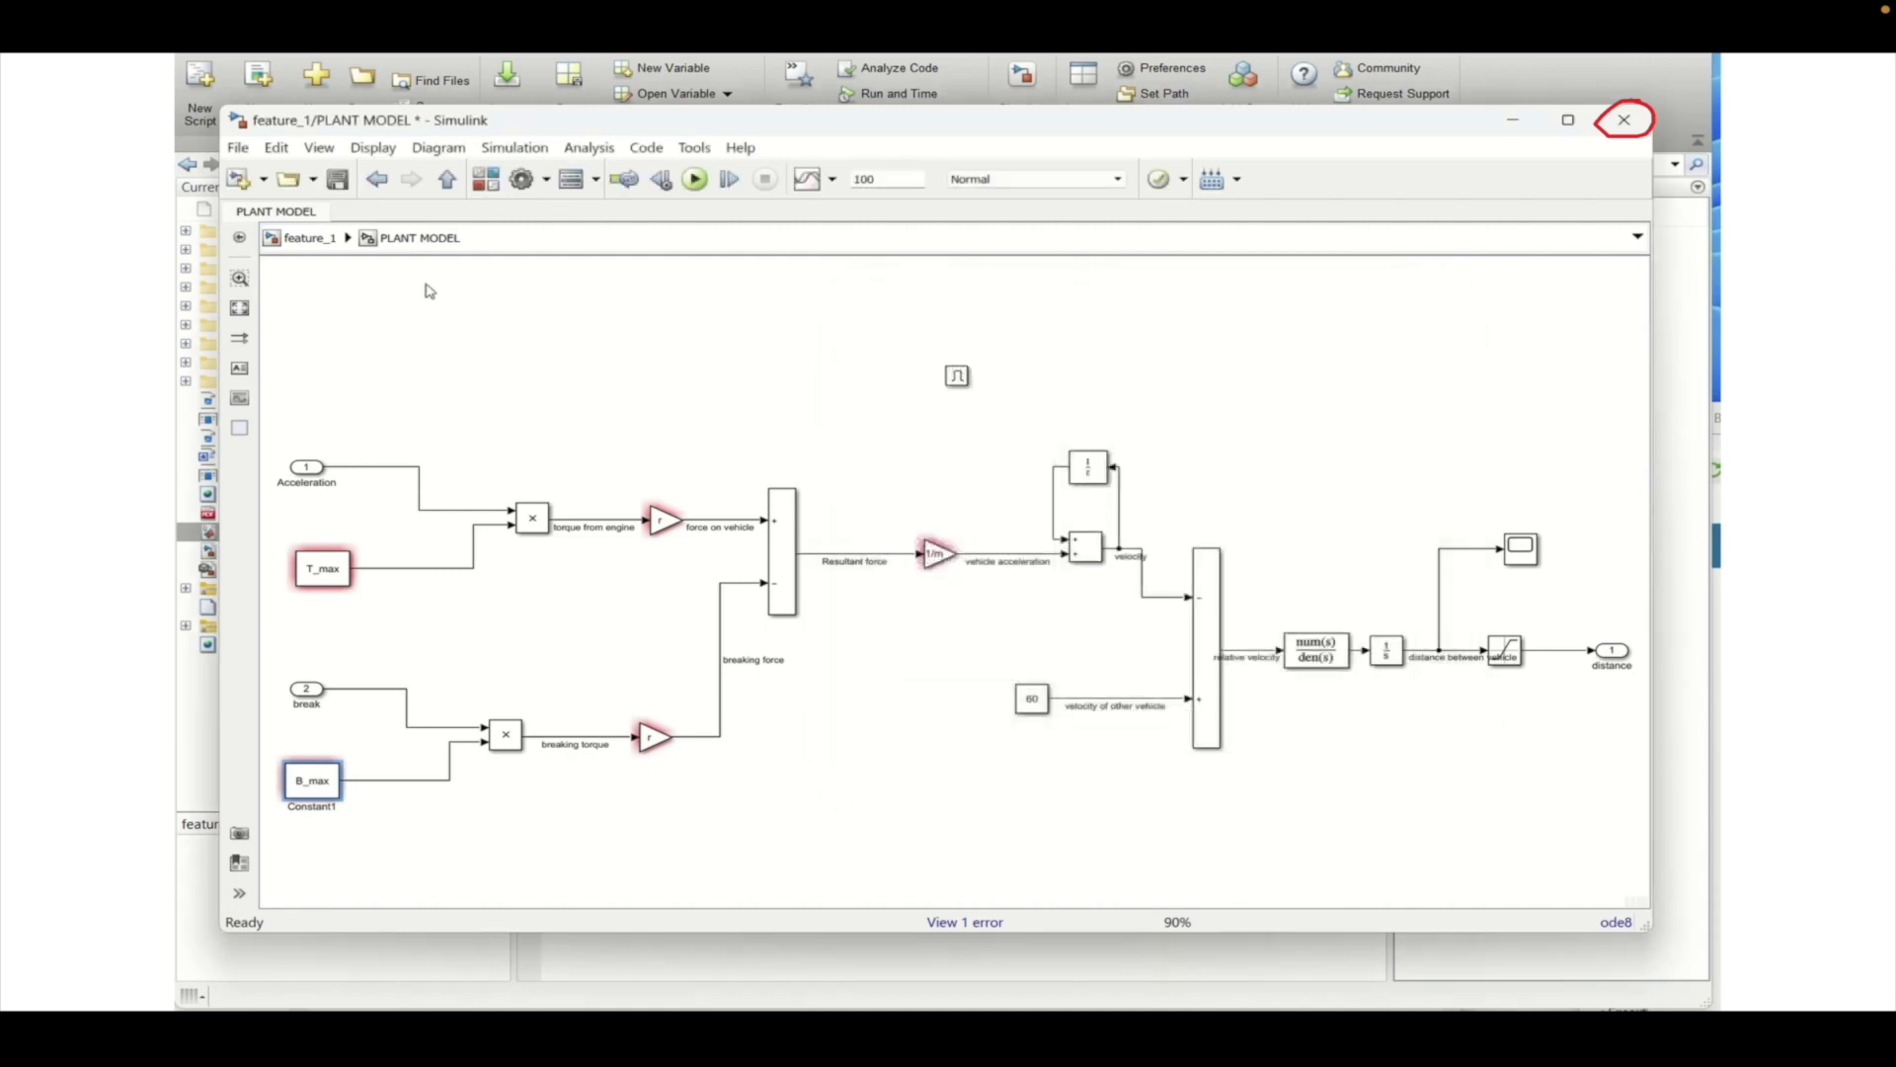
Run the simulation to check for undefined variables and close the Diagnostic Viewer.
click(697, 182)
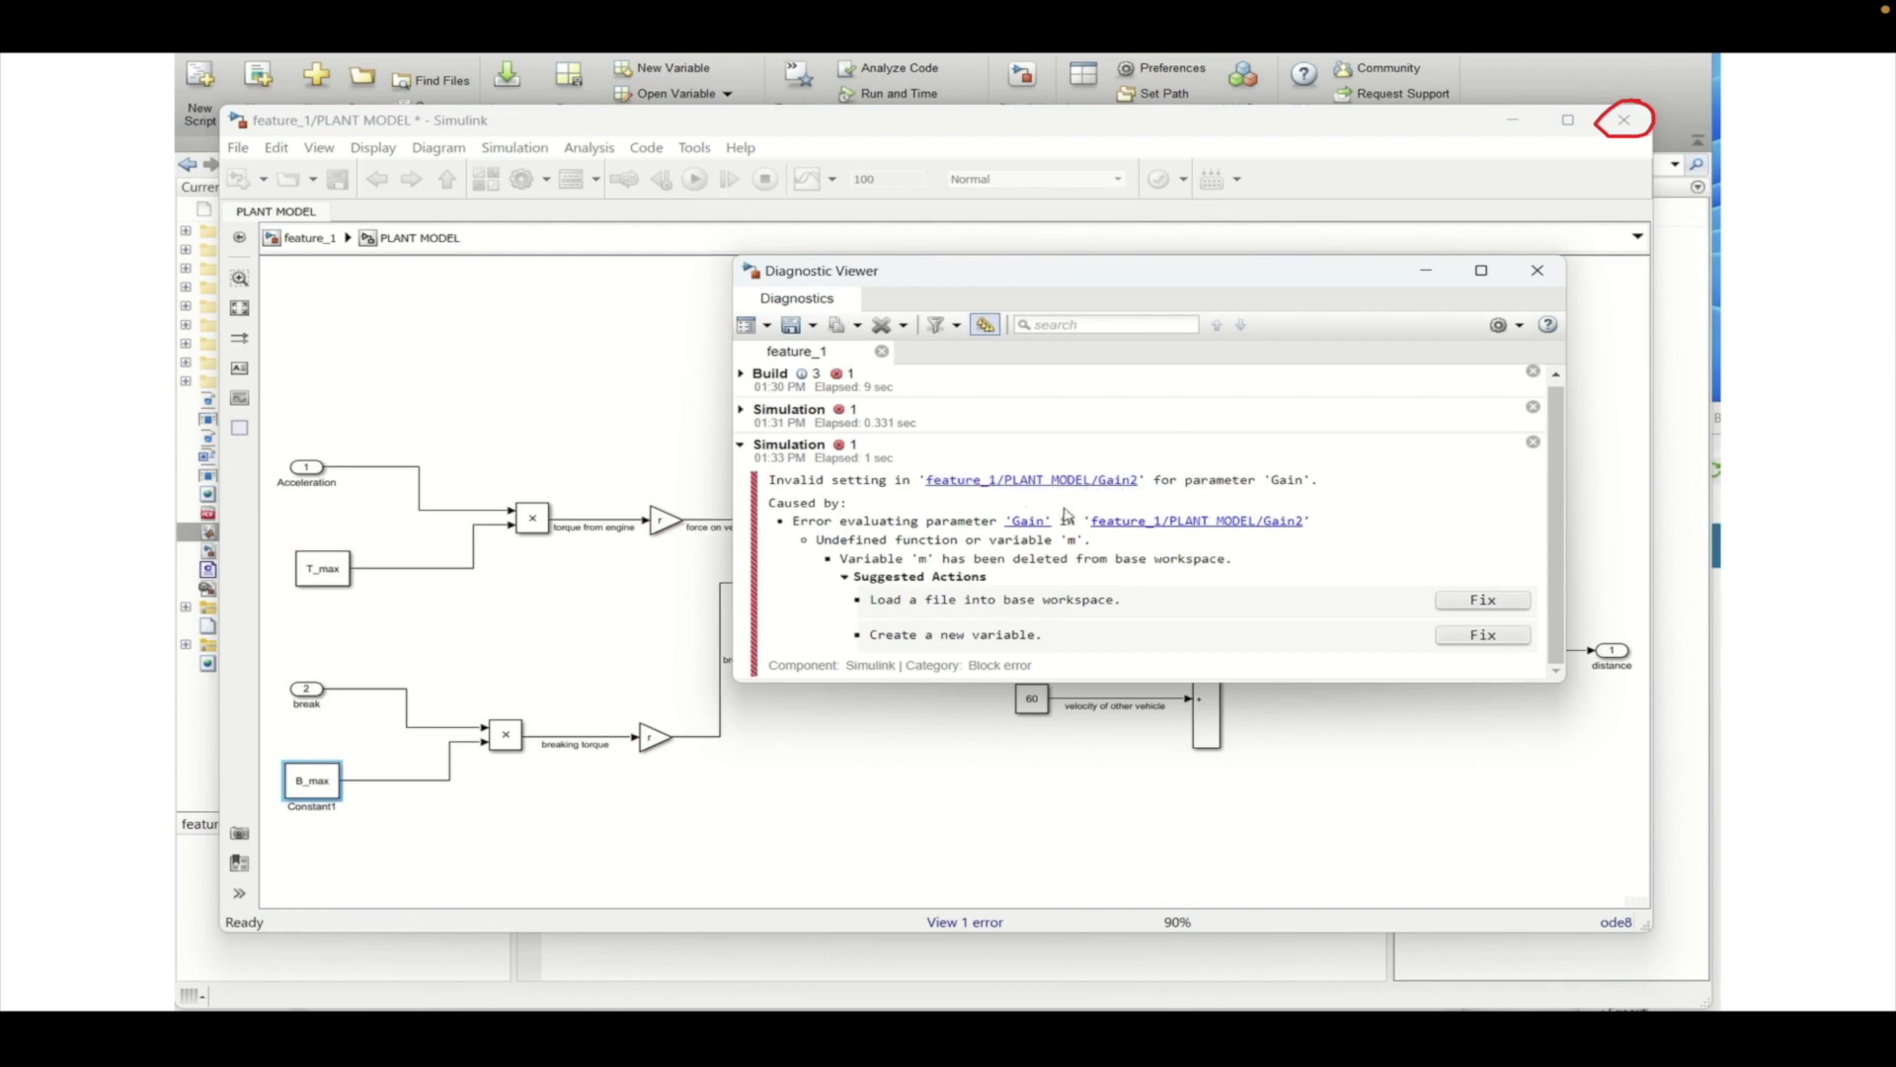
click(1548, 277)
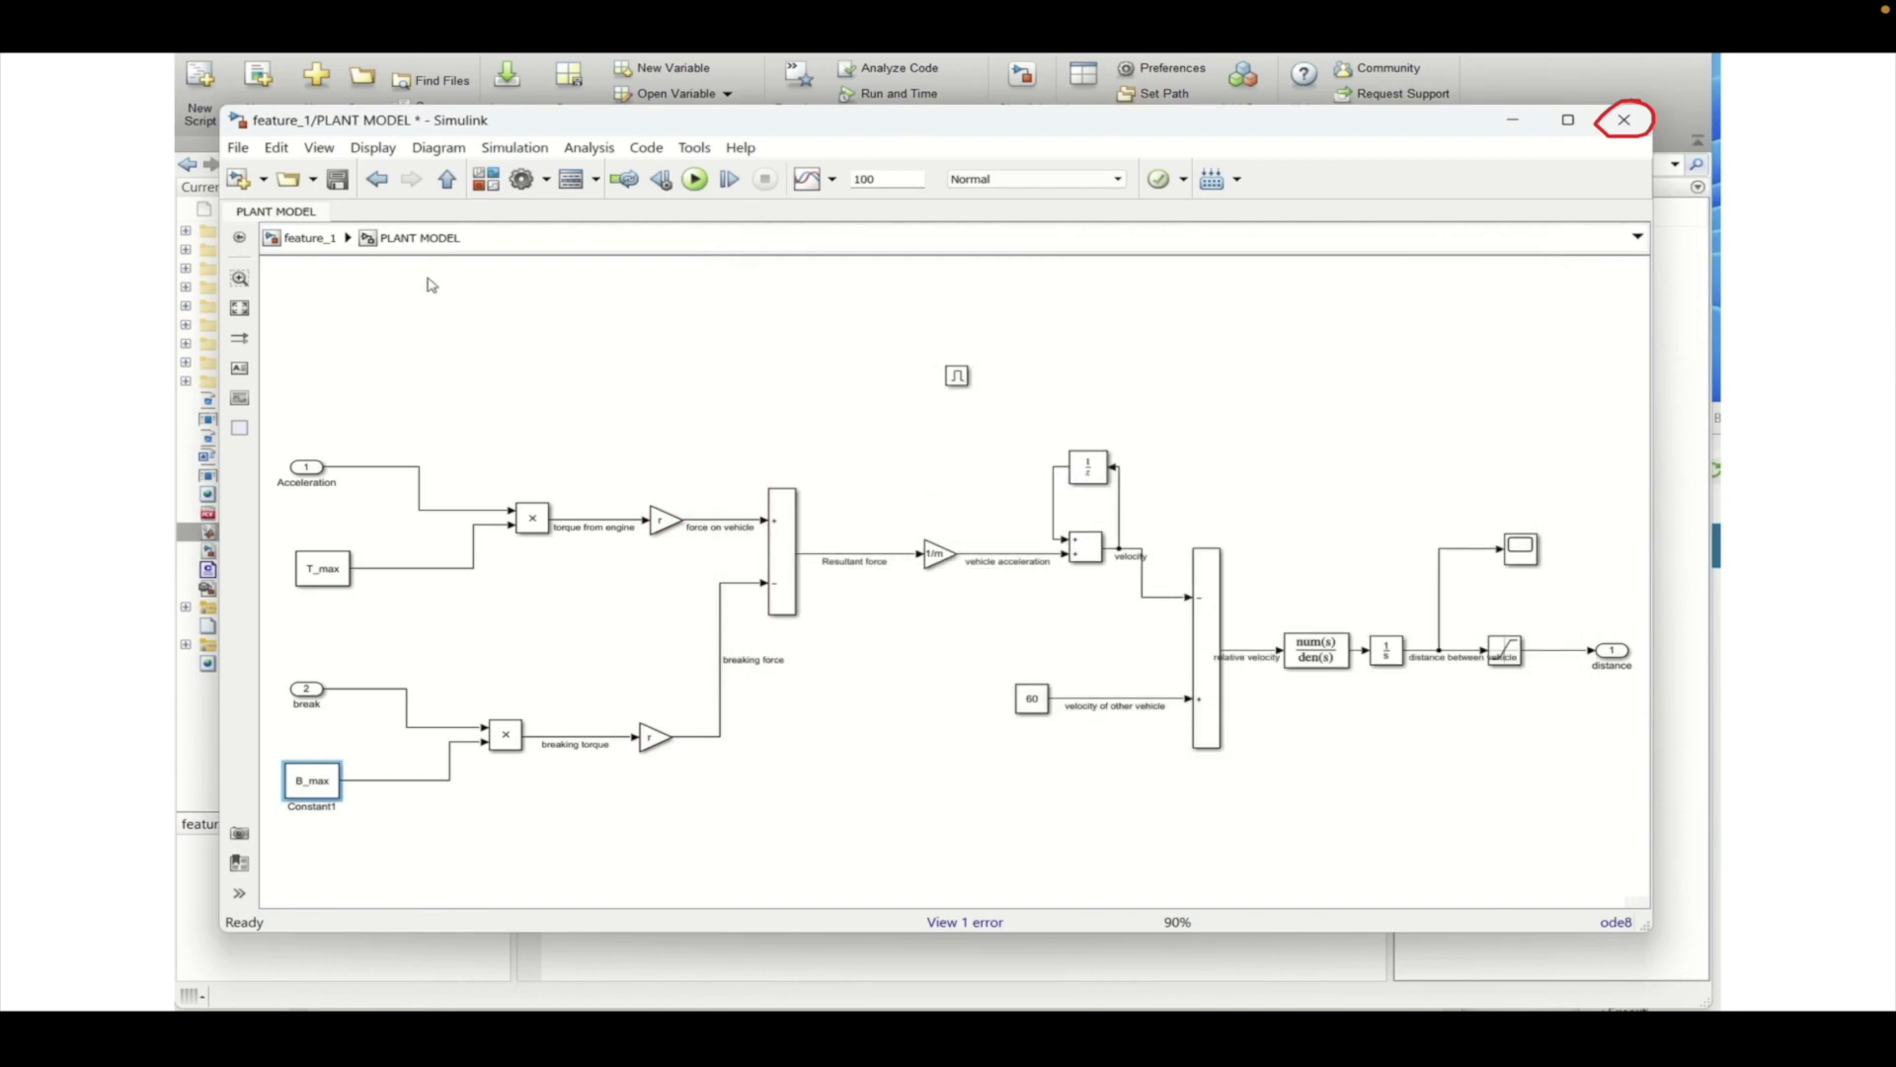
Add m=1050 on a new line of the model's InitFcn callback and accept the model properties.
click(241, 150)
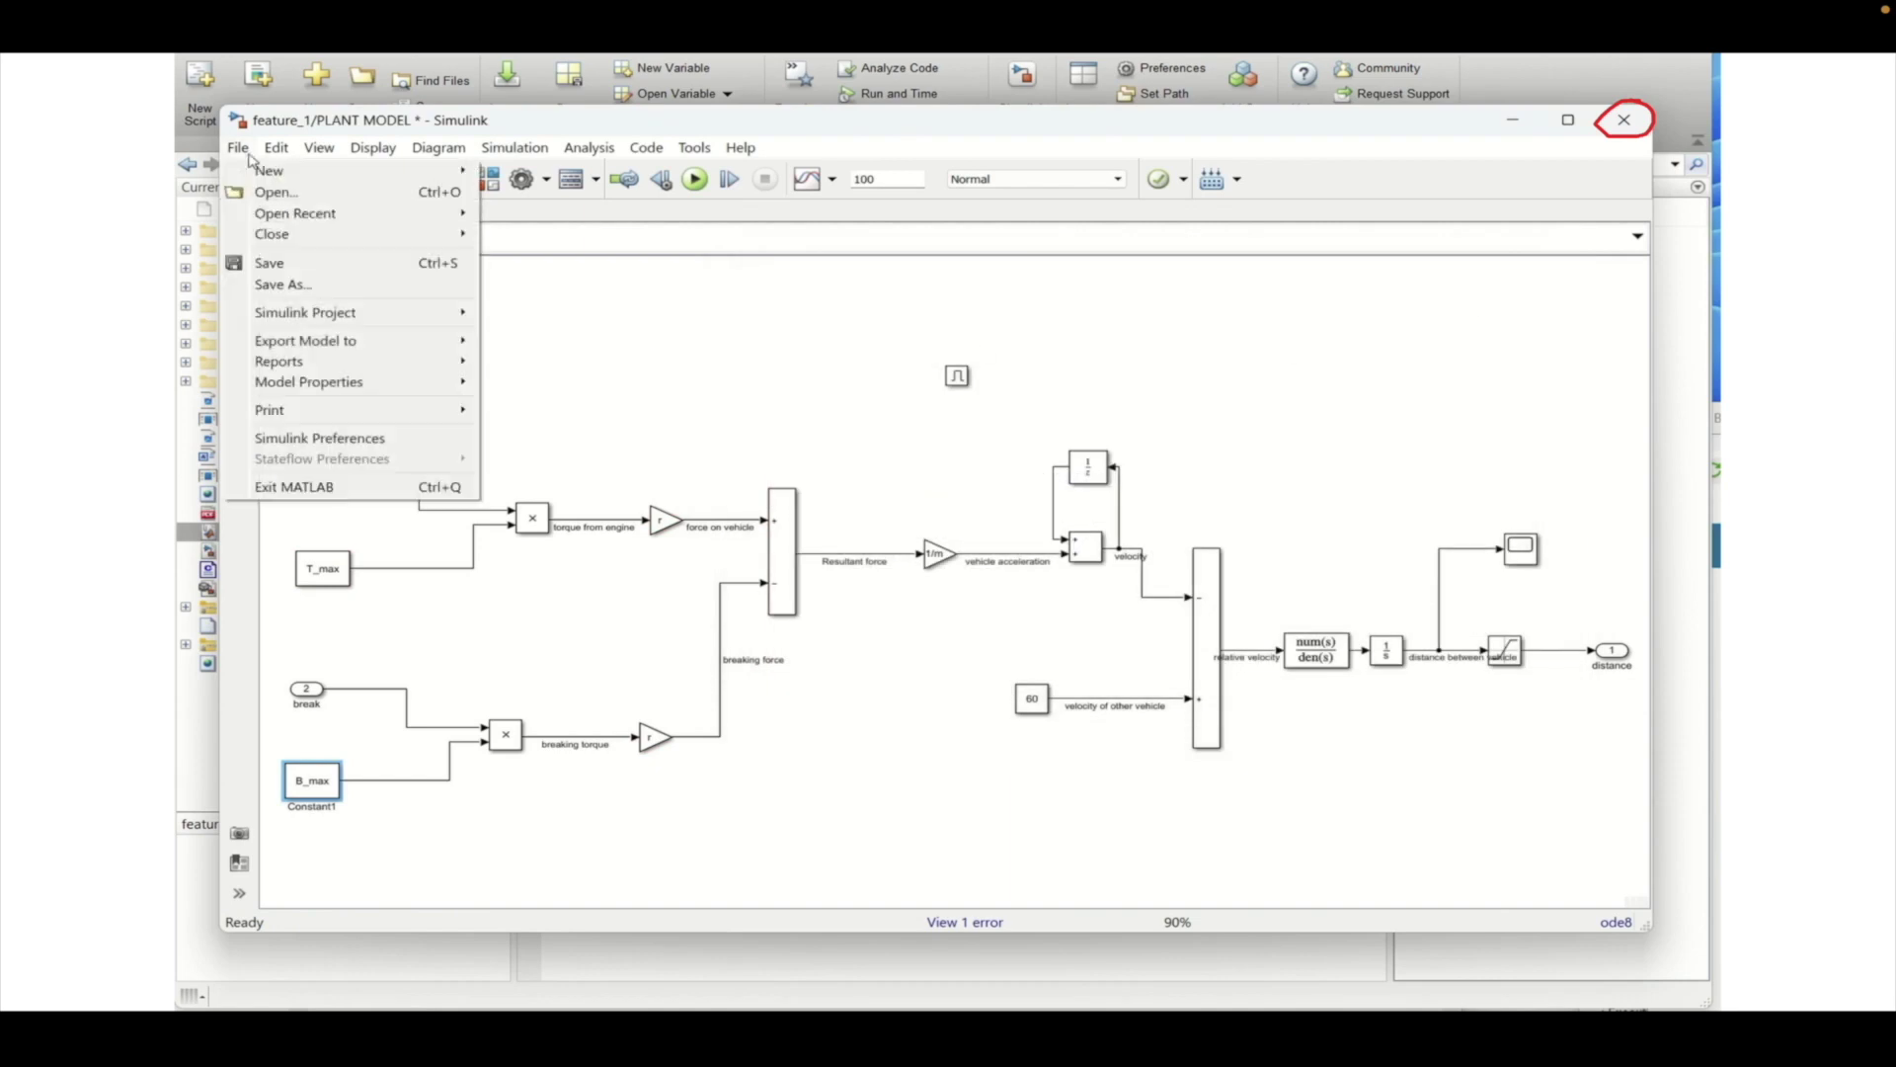
mouse_move(290, 387)
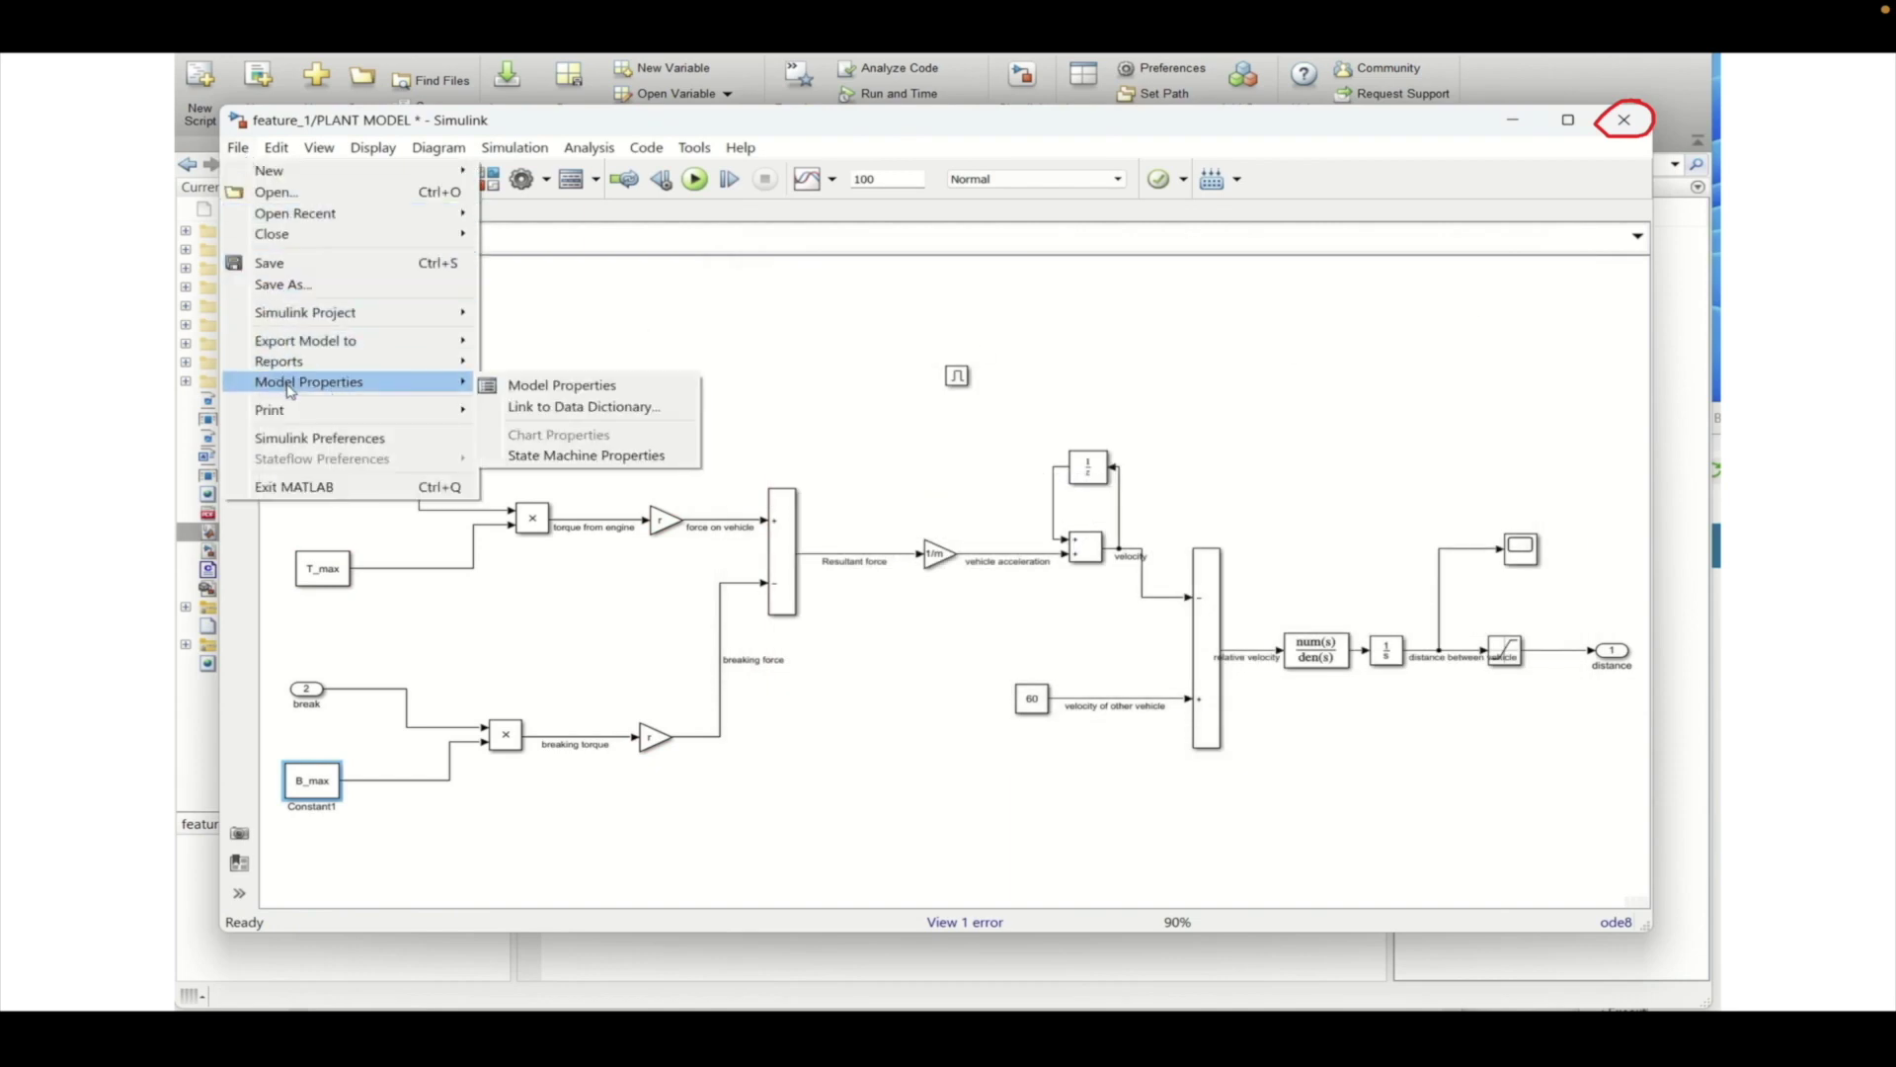
click(562, 385)
click(1334, 546)
click(1296, 637)
click(1501, 640)
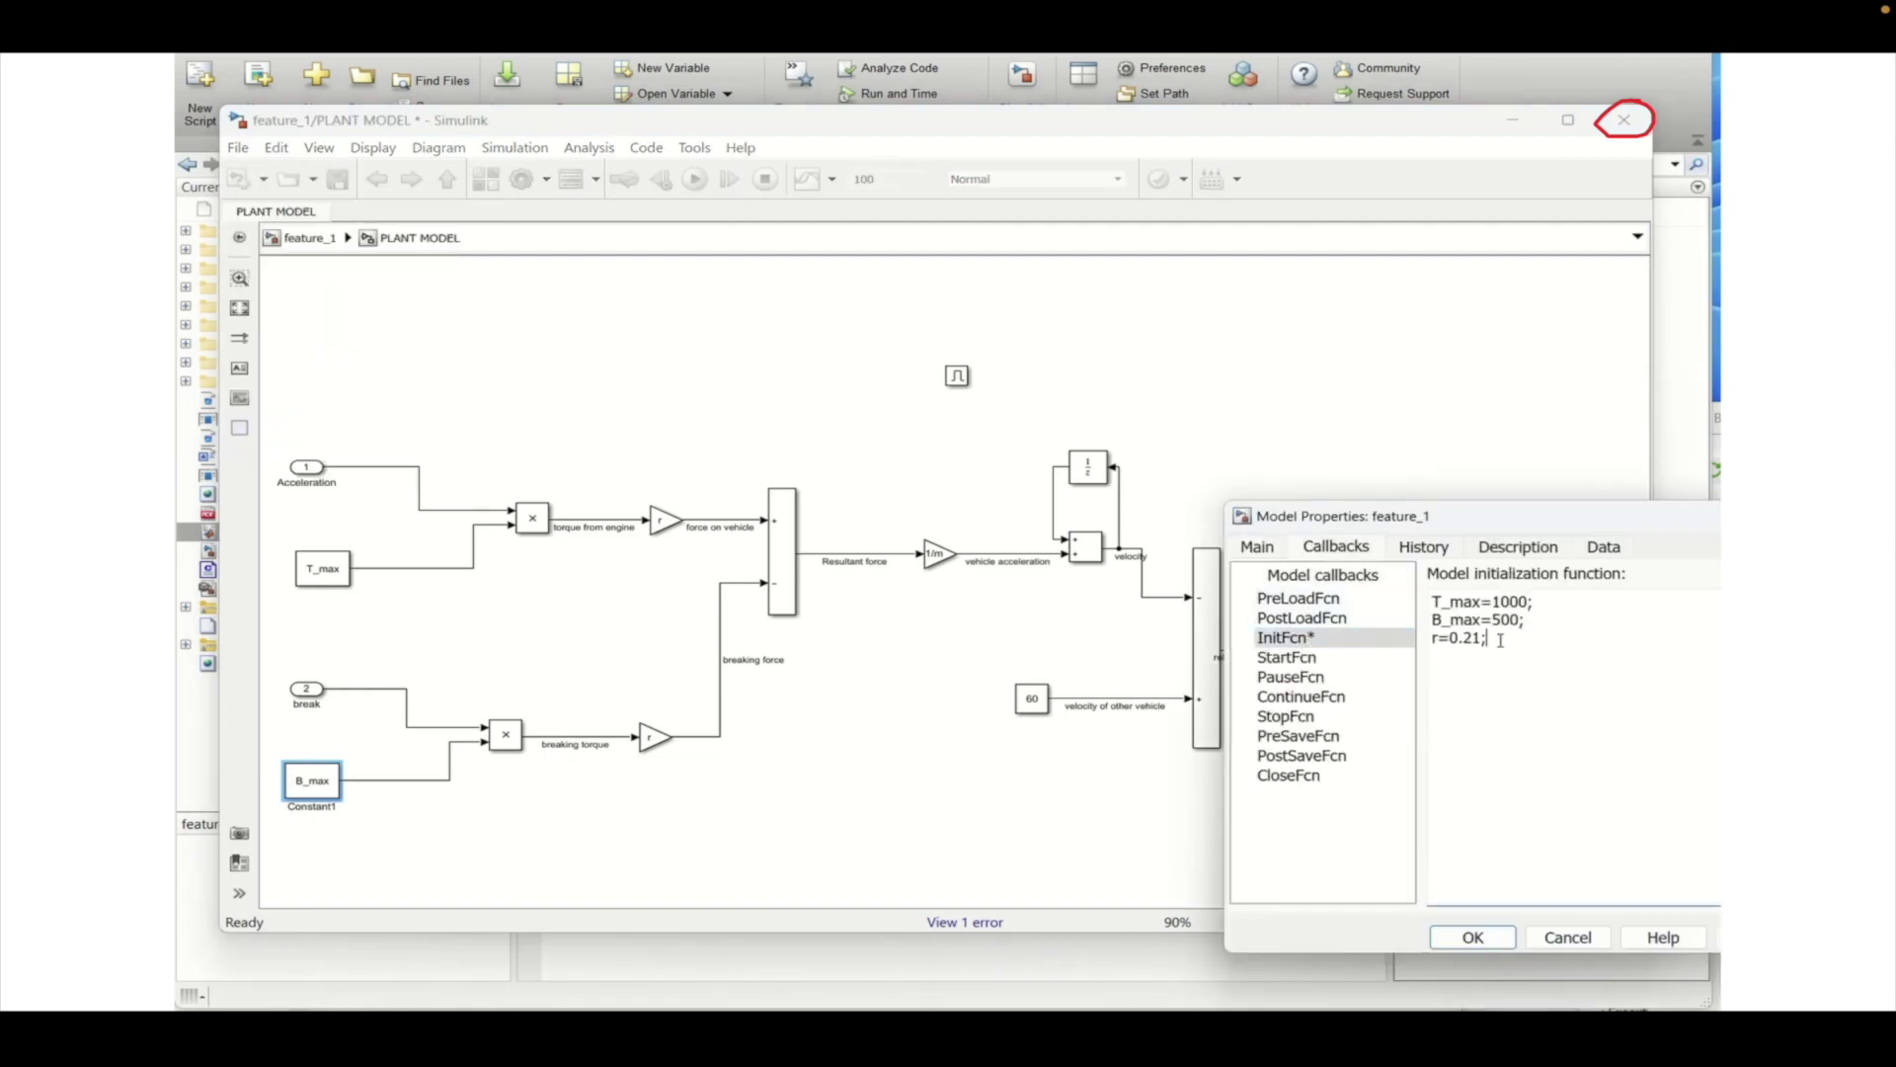
key(Return)
text(m)
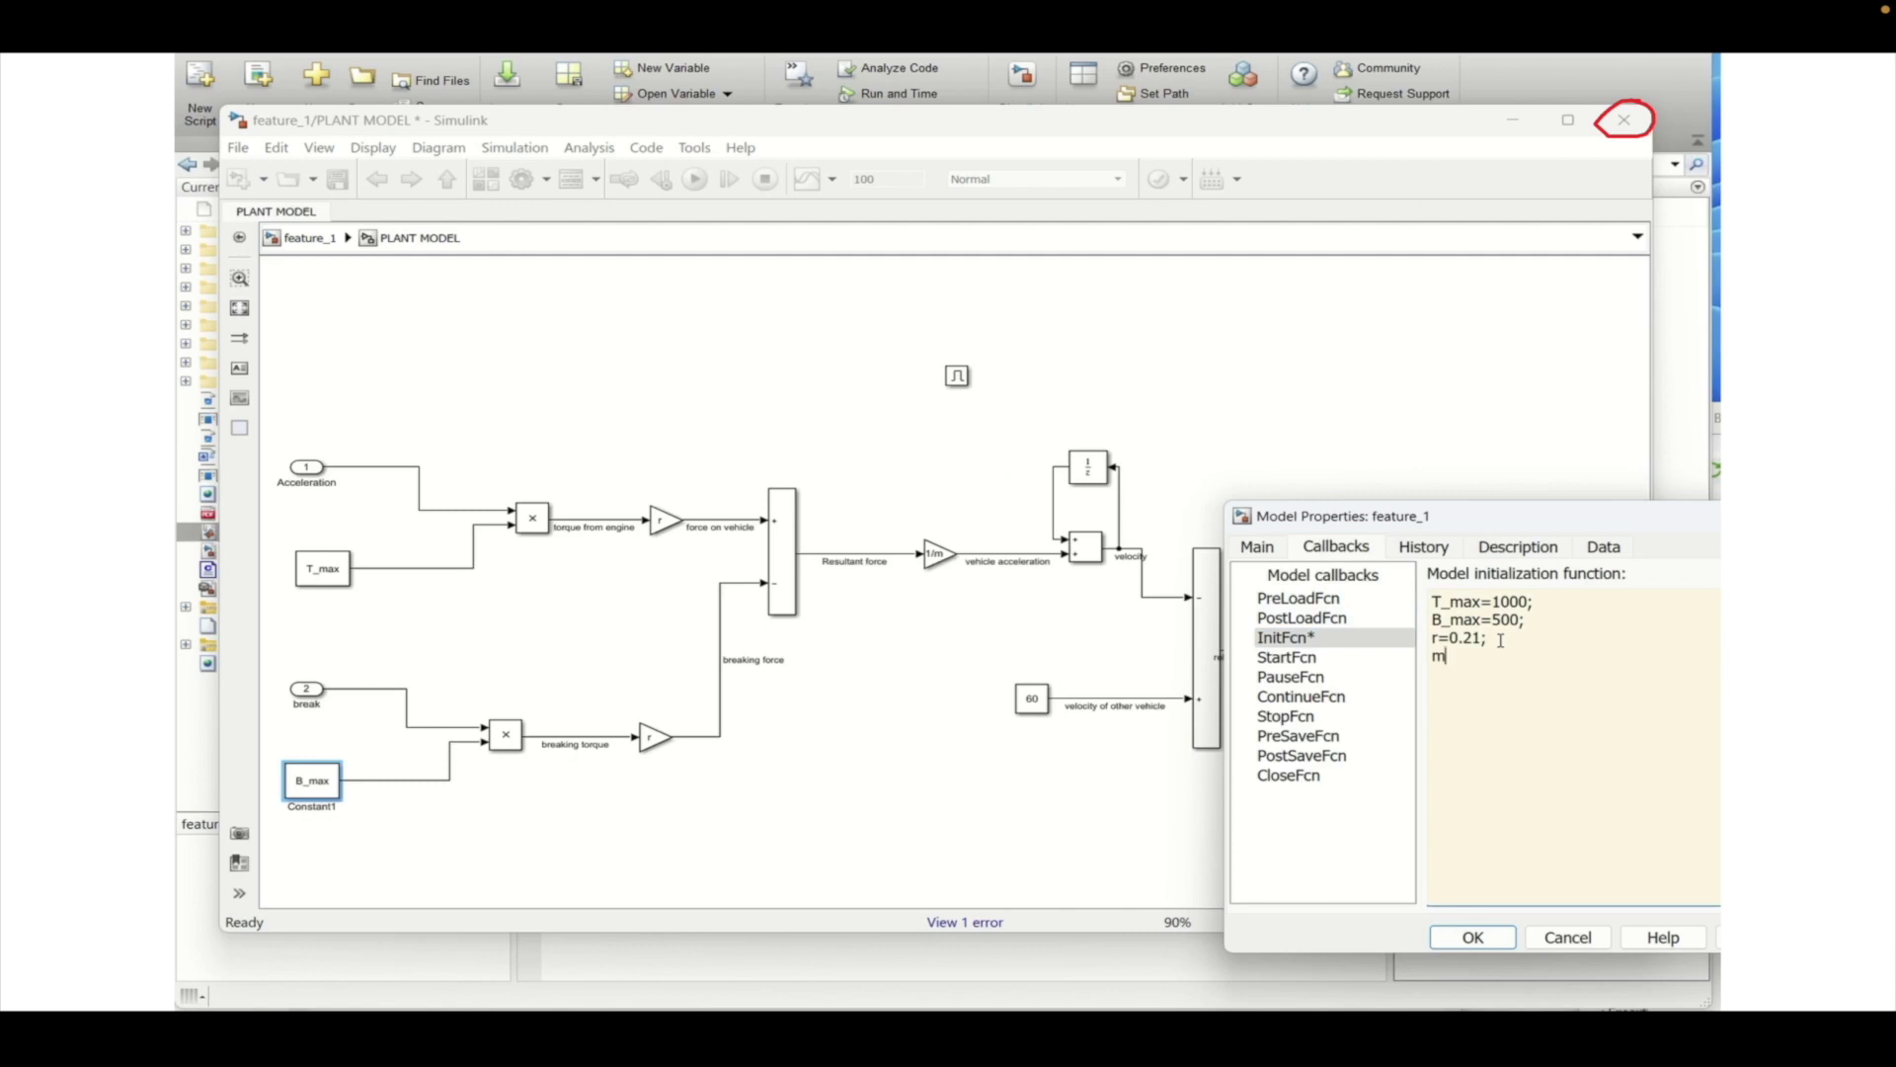
text(=1005)
key(Delete)
key(BackSpace)
text(50)
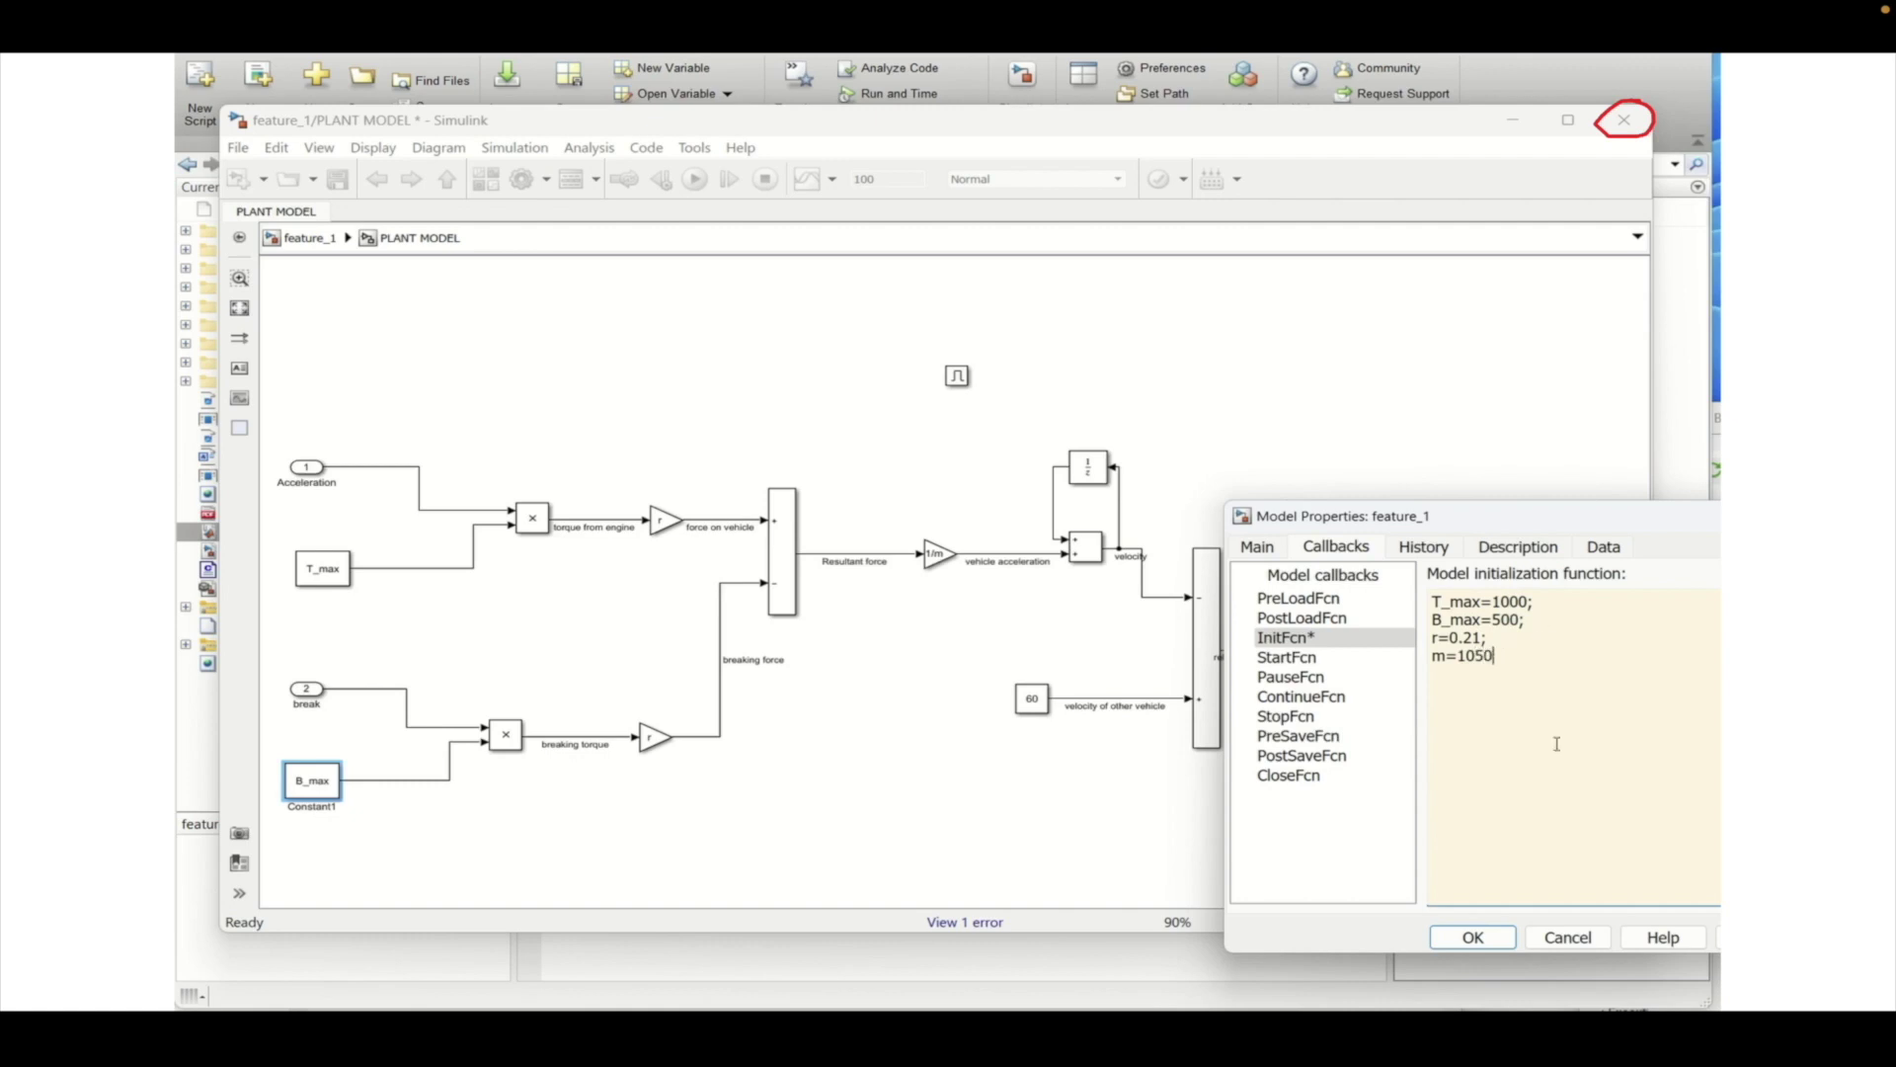
click(1467, 934)
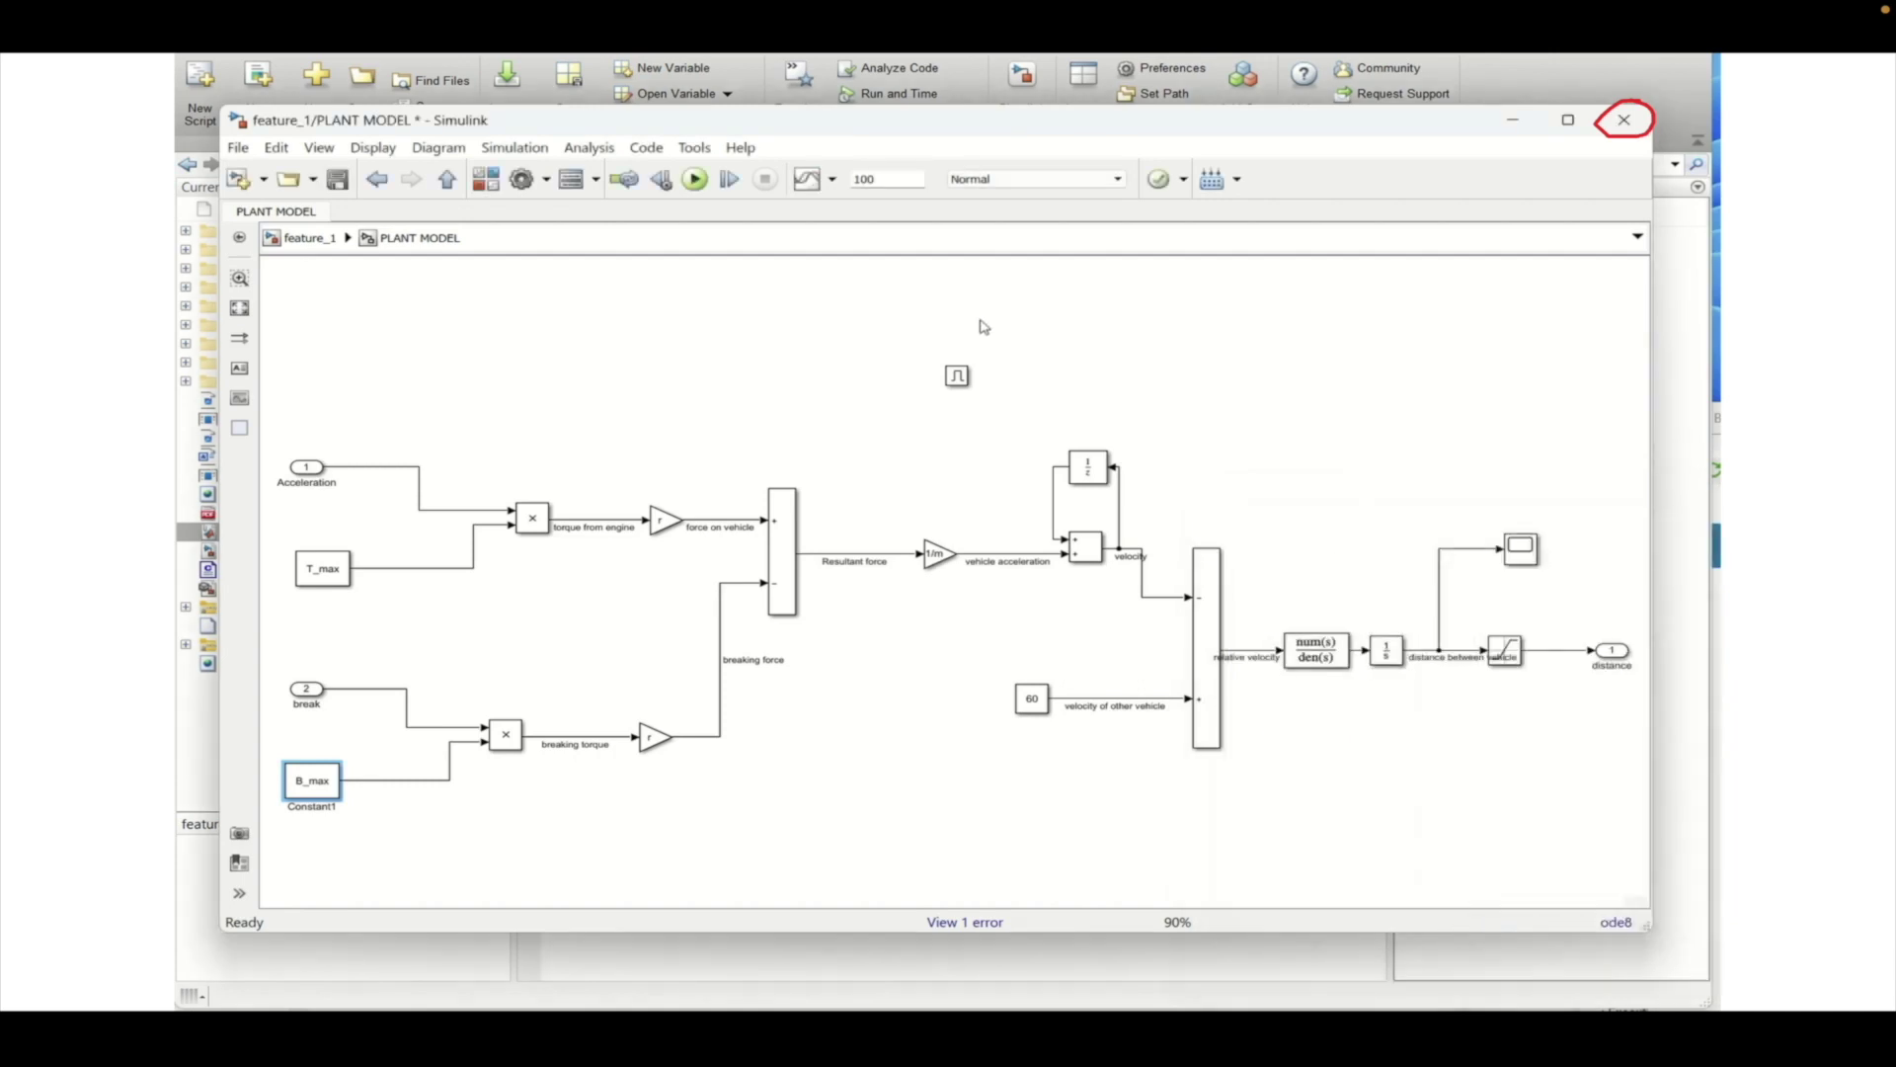
Run the simulation and view the distance between vehicle signal in the plant model's Scope.
click(697, 182)
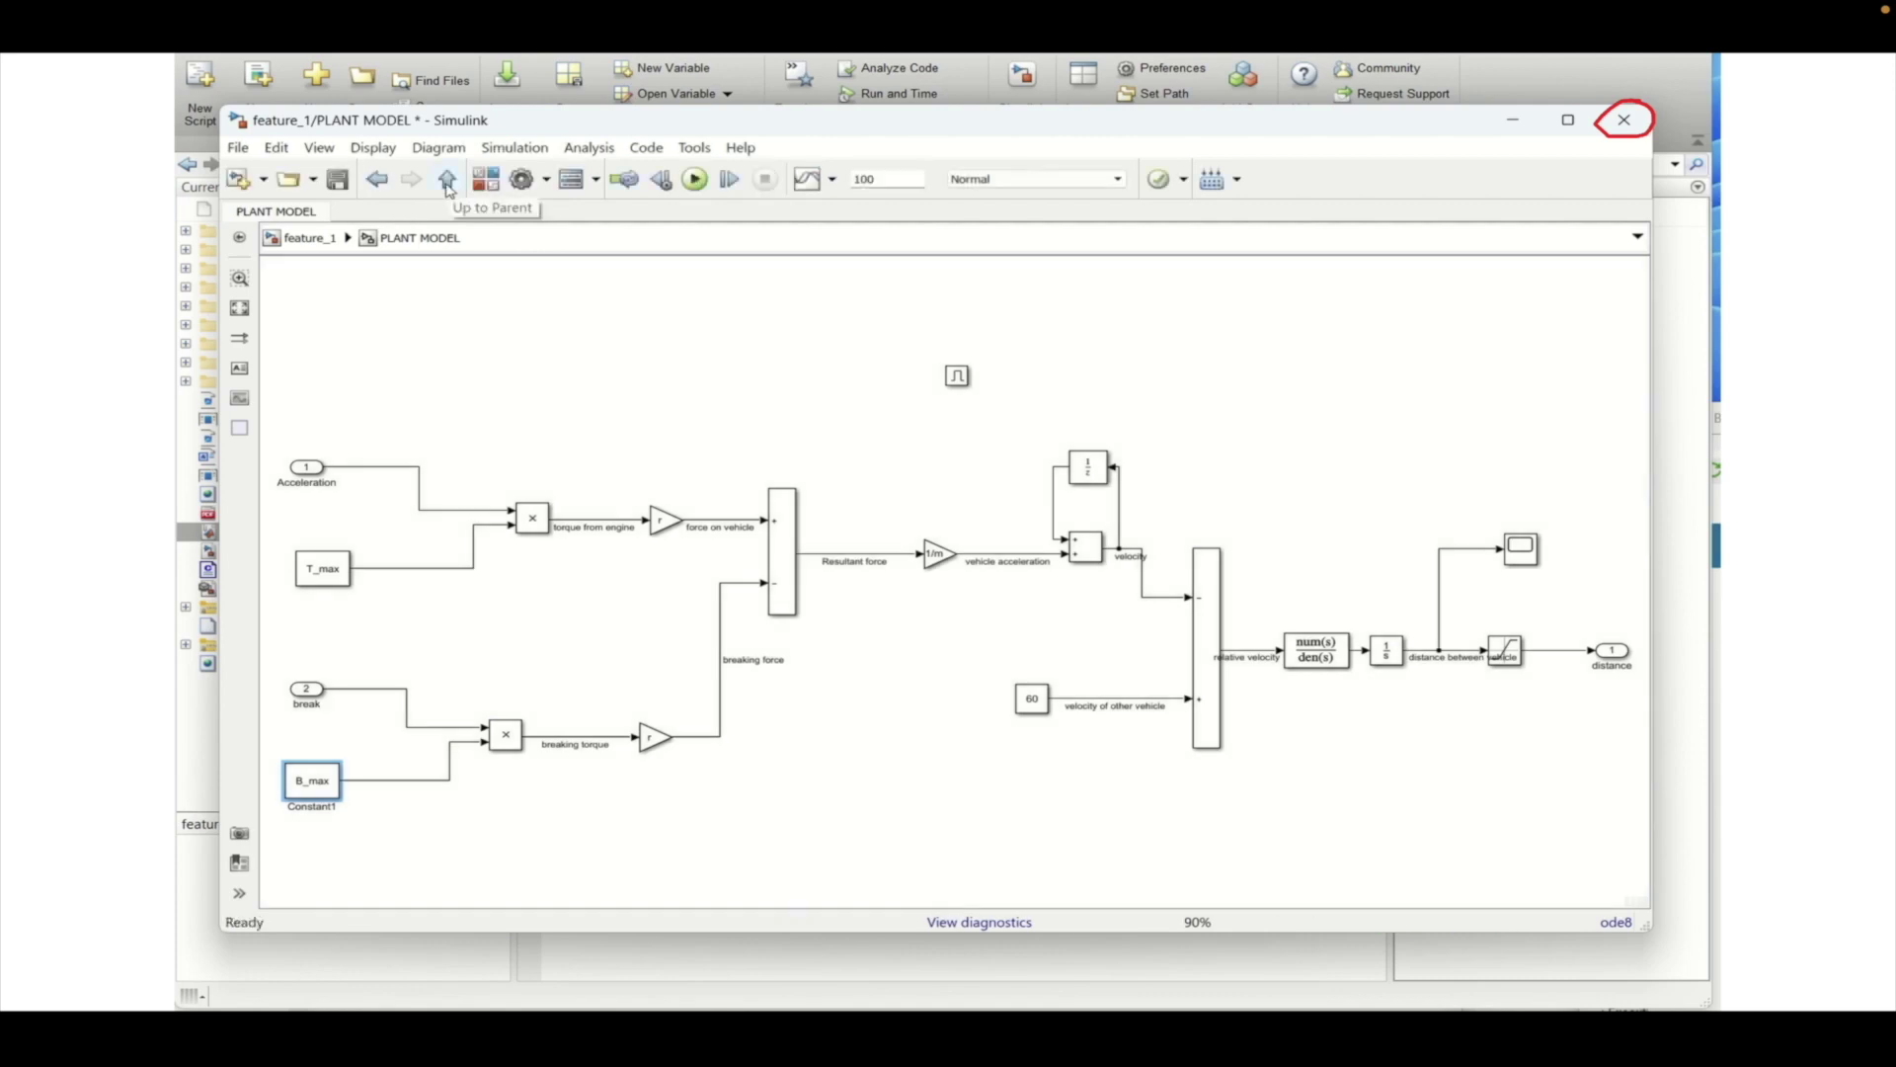
click(1521, 553)
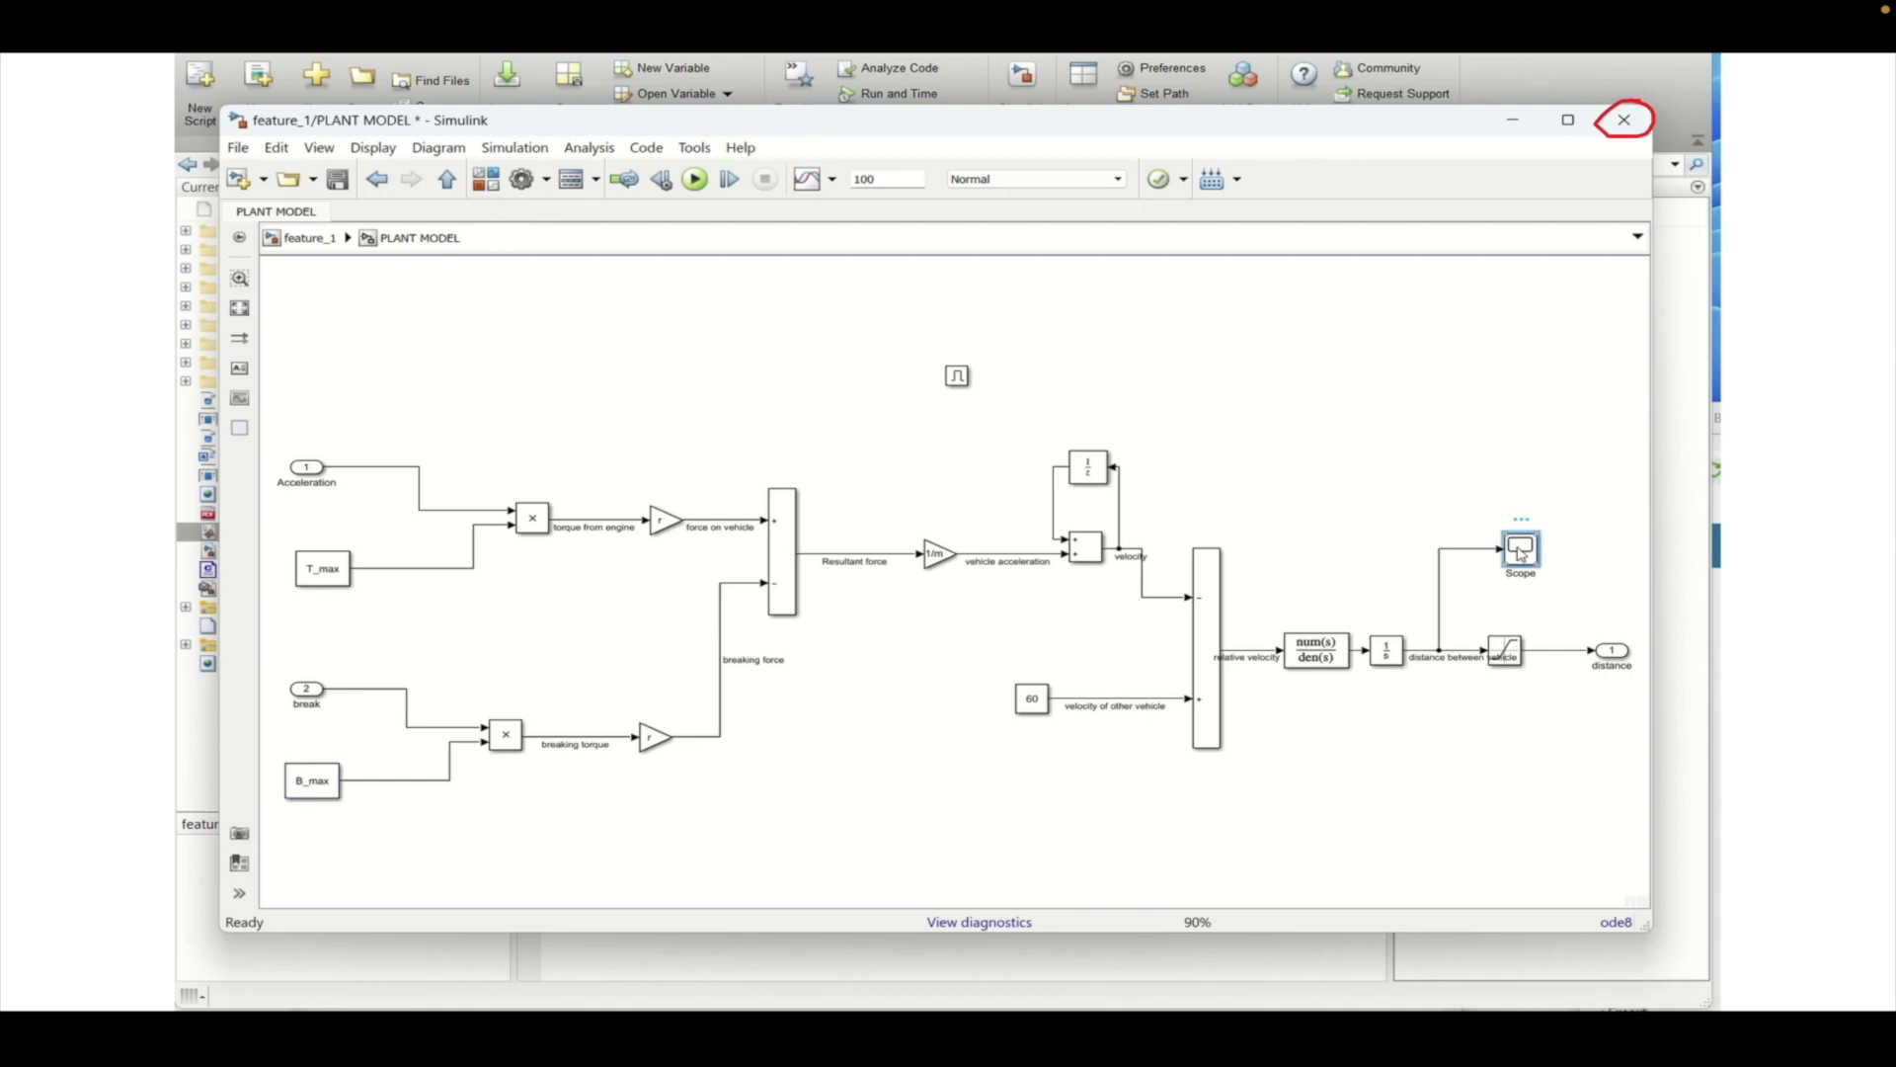
double_click(1521, 551)
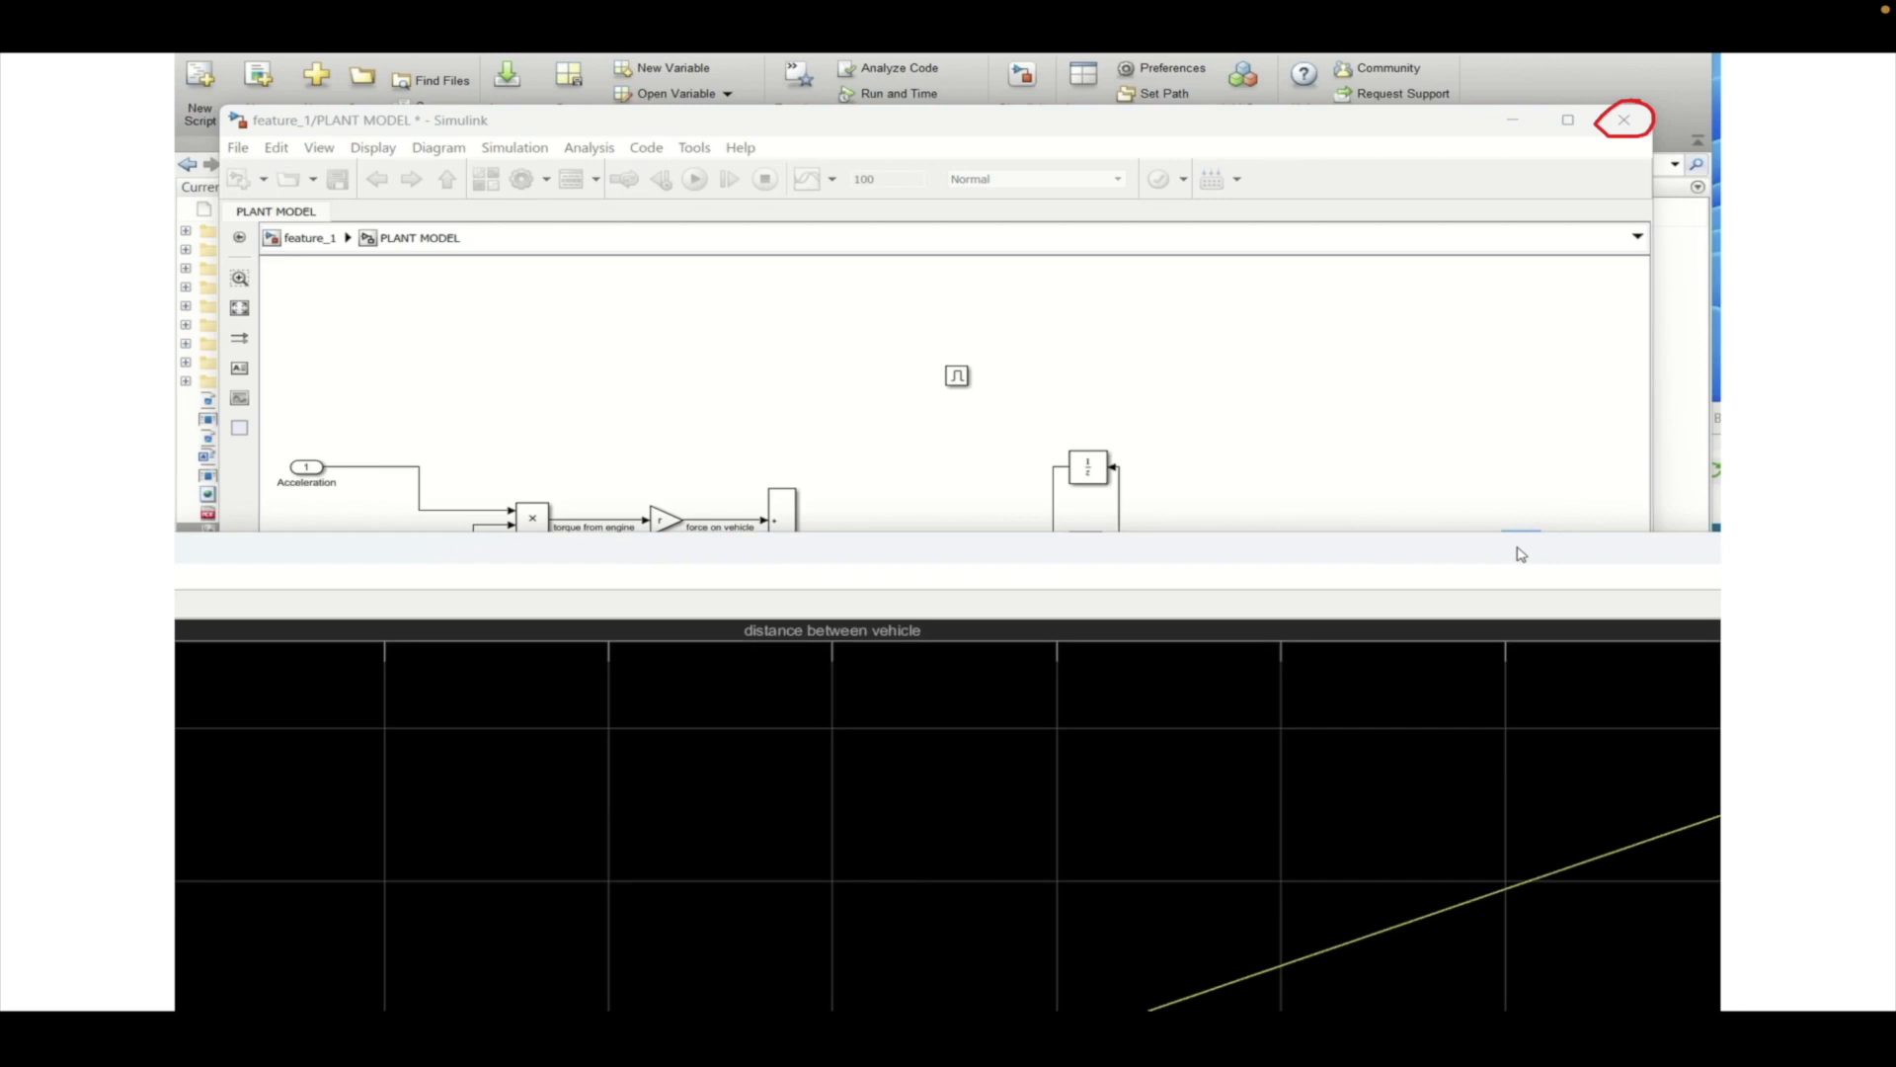
click(1514, 488)
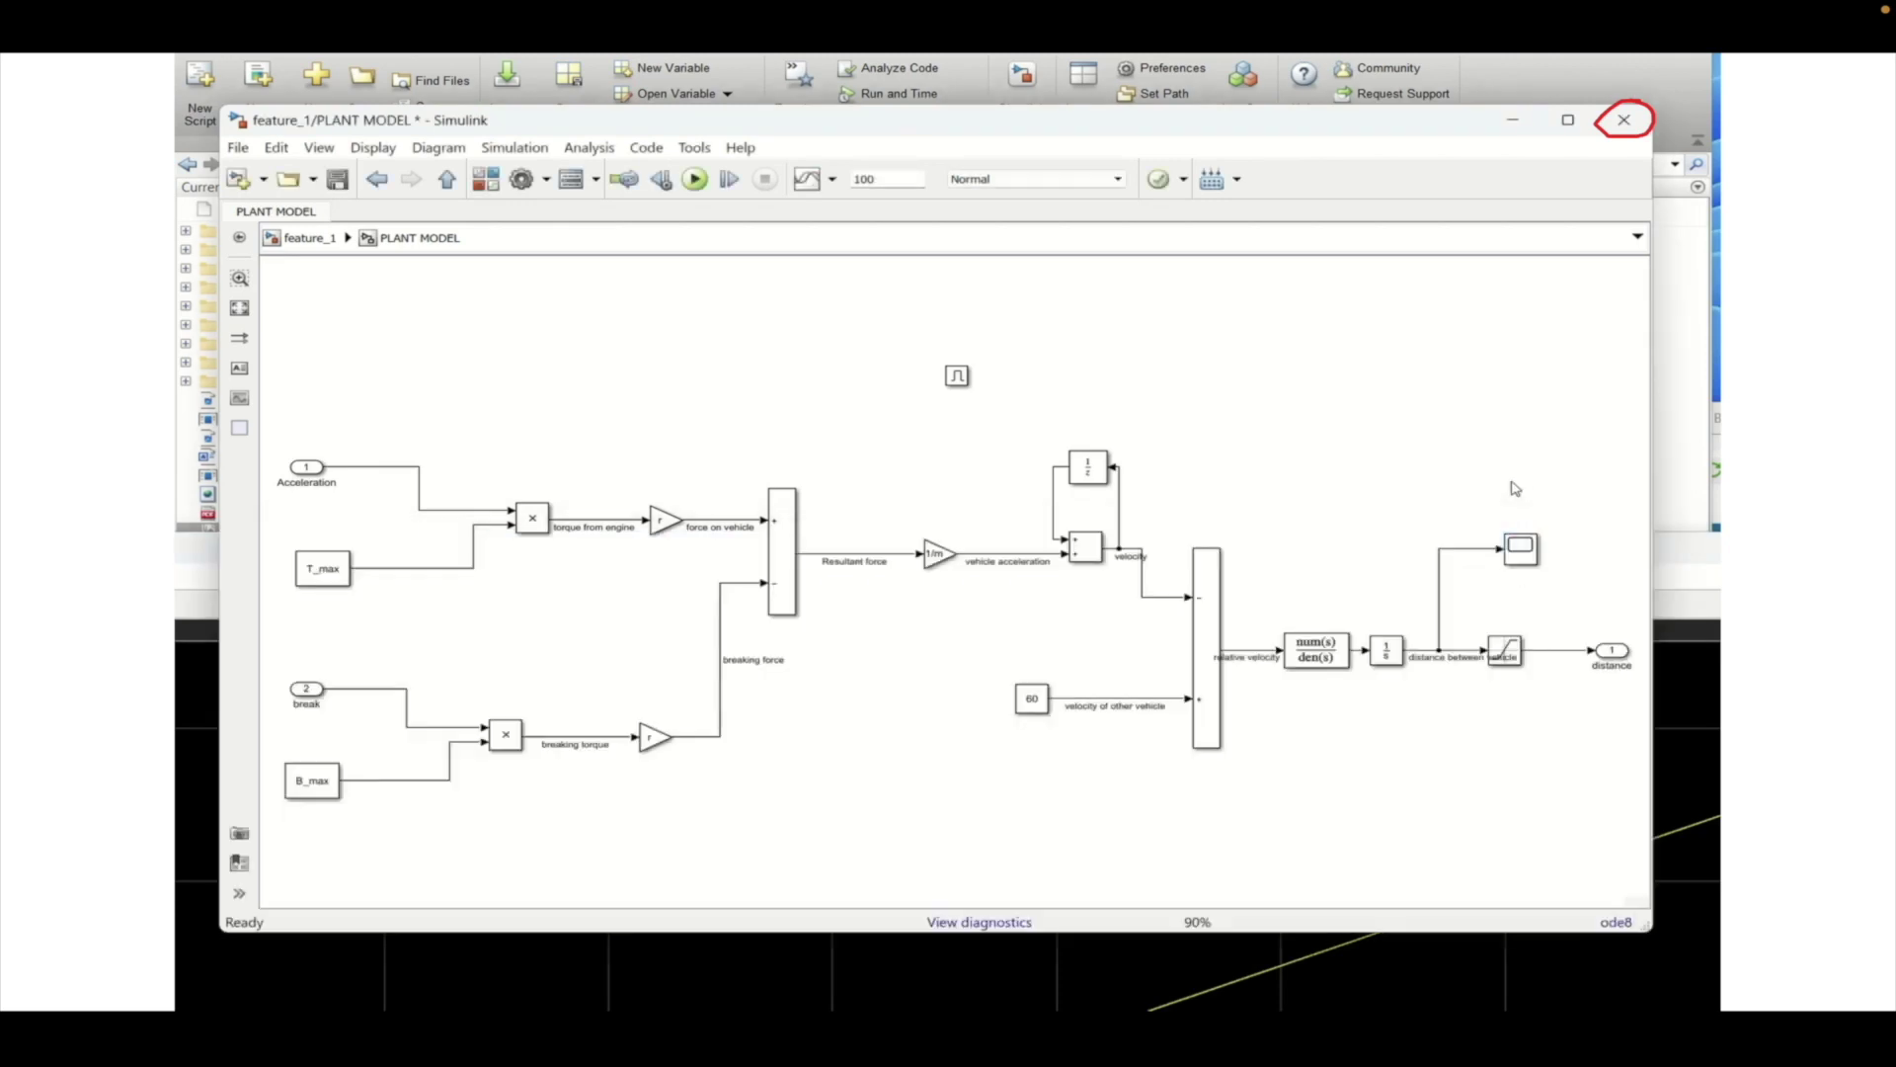